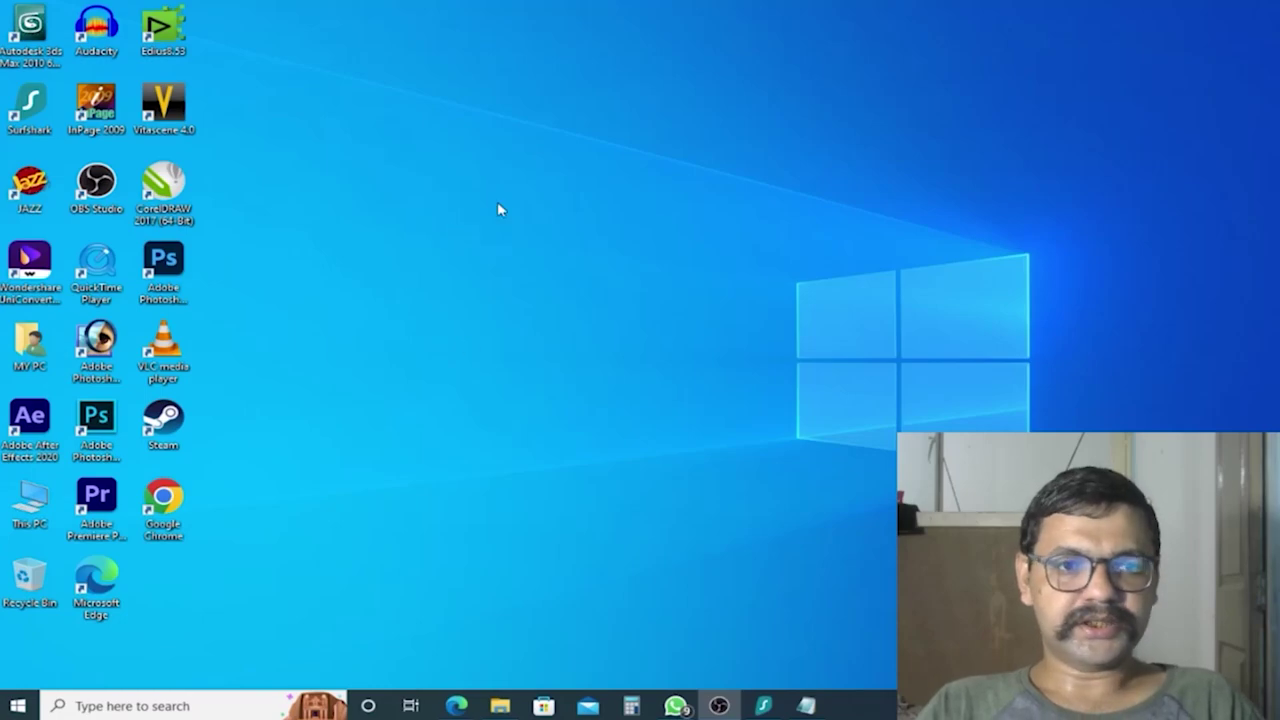
Refresh the Windows desktop from its right-click menu
right_click(689, 172)
left_click(520, 231)
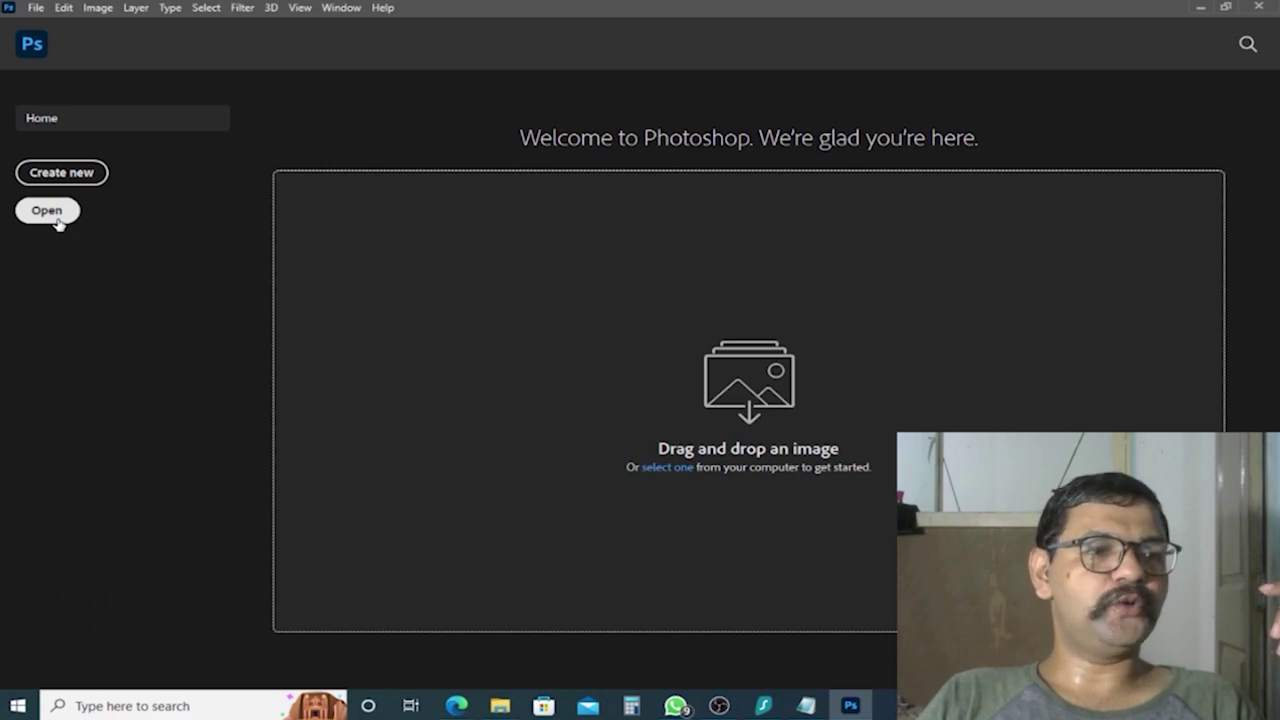
Browse This PC in the Open dialog, cancel it, and bring up New Document
left_click(55, 219)
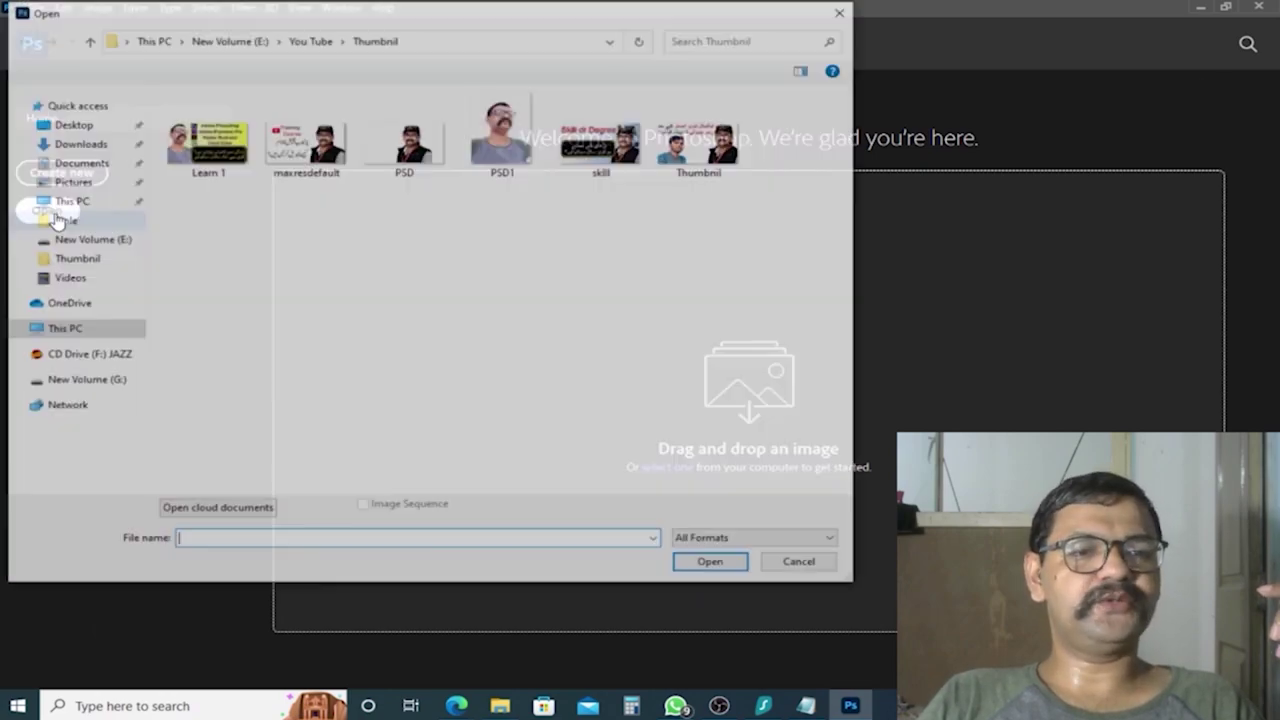
left_click(36, 336)
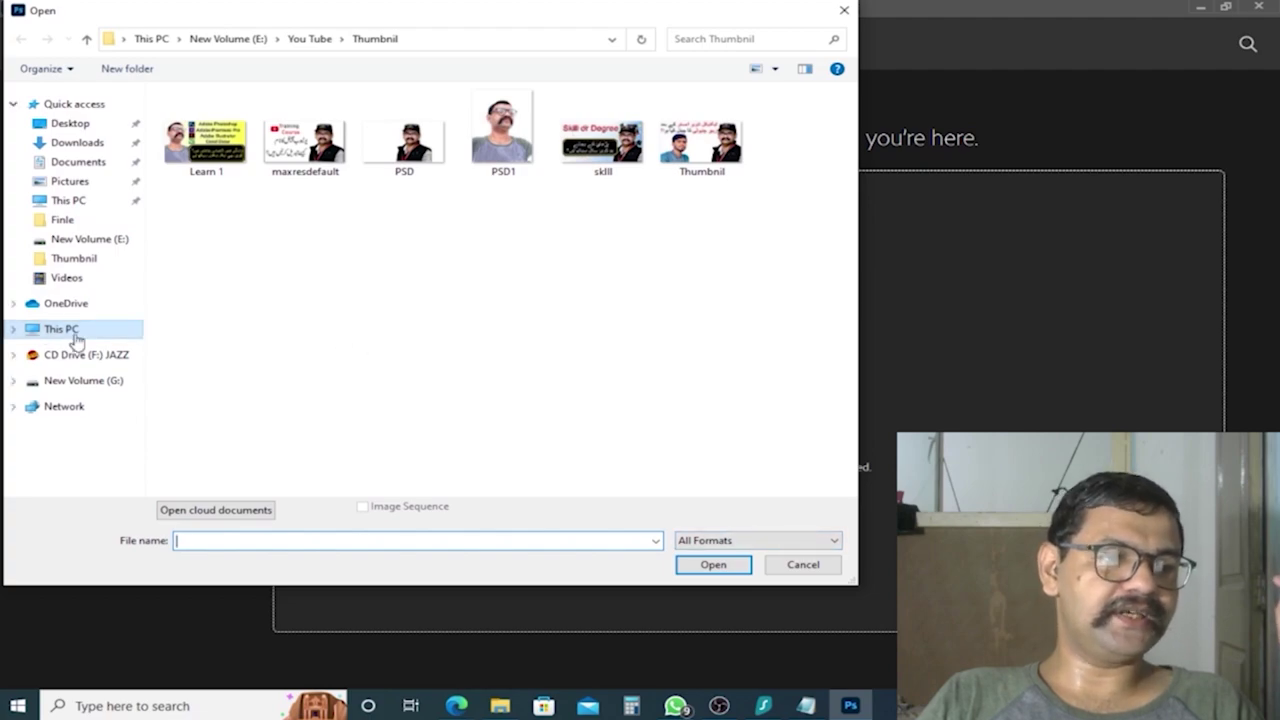
left_click(787, 564)
left_click(61, 172)
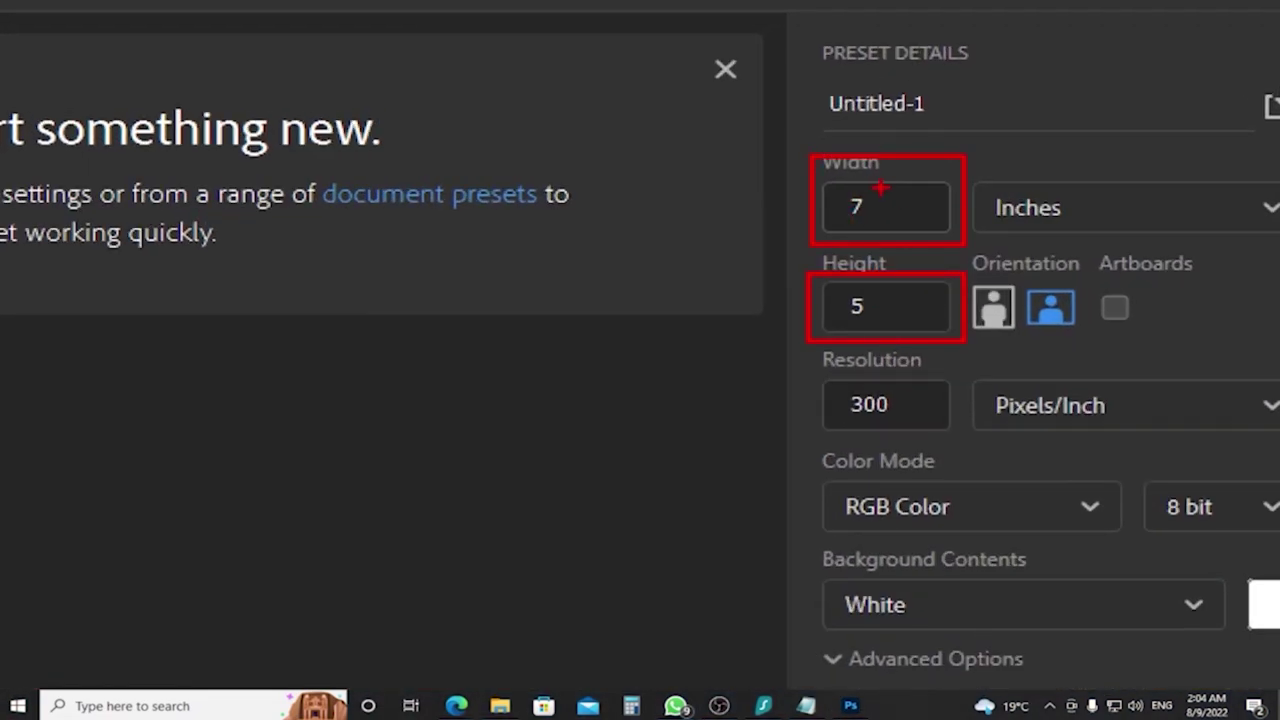
Enter 10 inches as the width, leaving height 5 in at 300 ppi
left_click_drag(966, 166, 1278, 240)
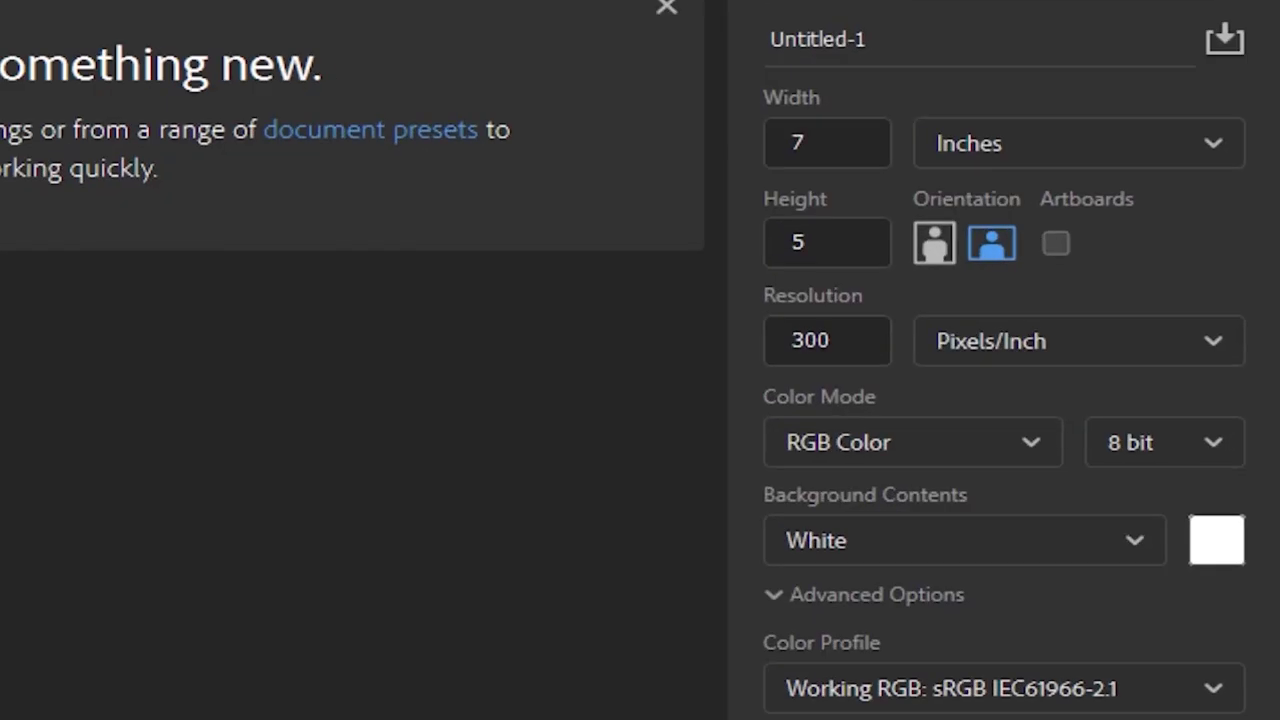
left_click_drag(909, 205, 958, 286)
type("10")
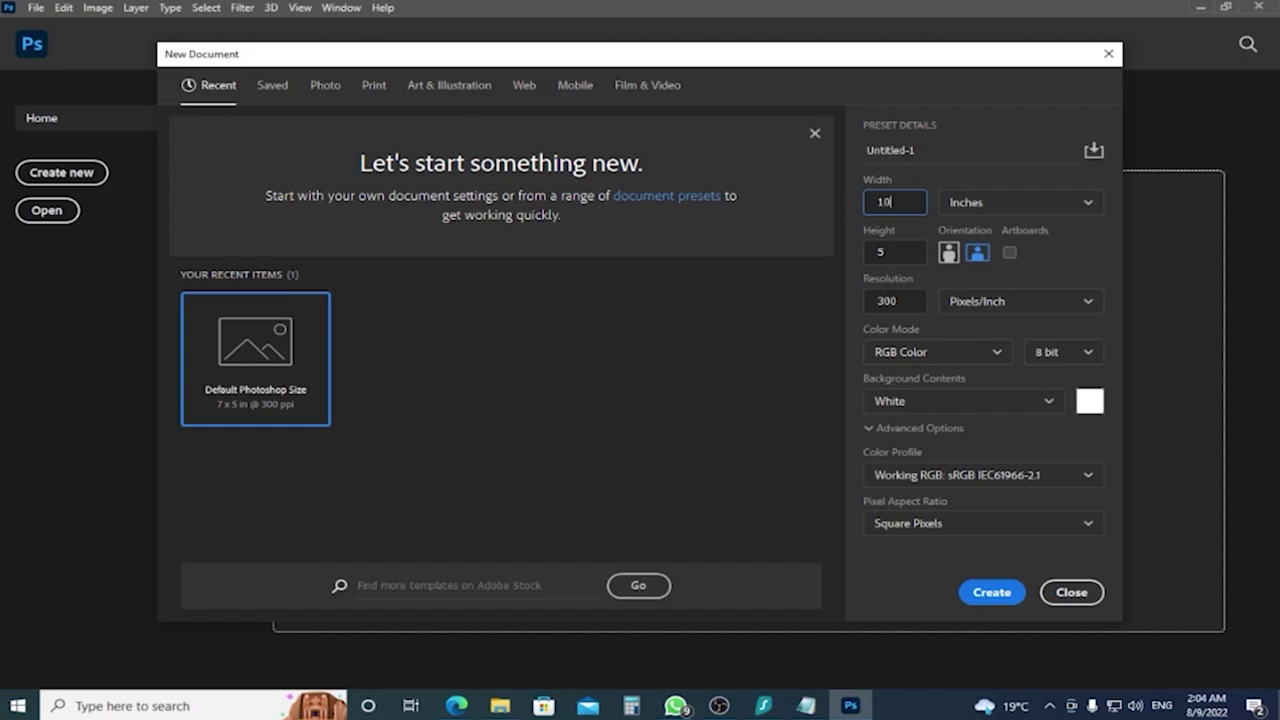
Set height to 8 inches and resolution to 72 pixels/inch
key("Tab")
type("8")
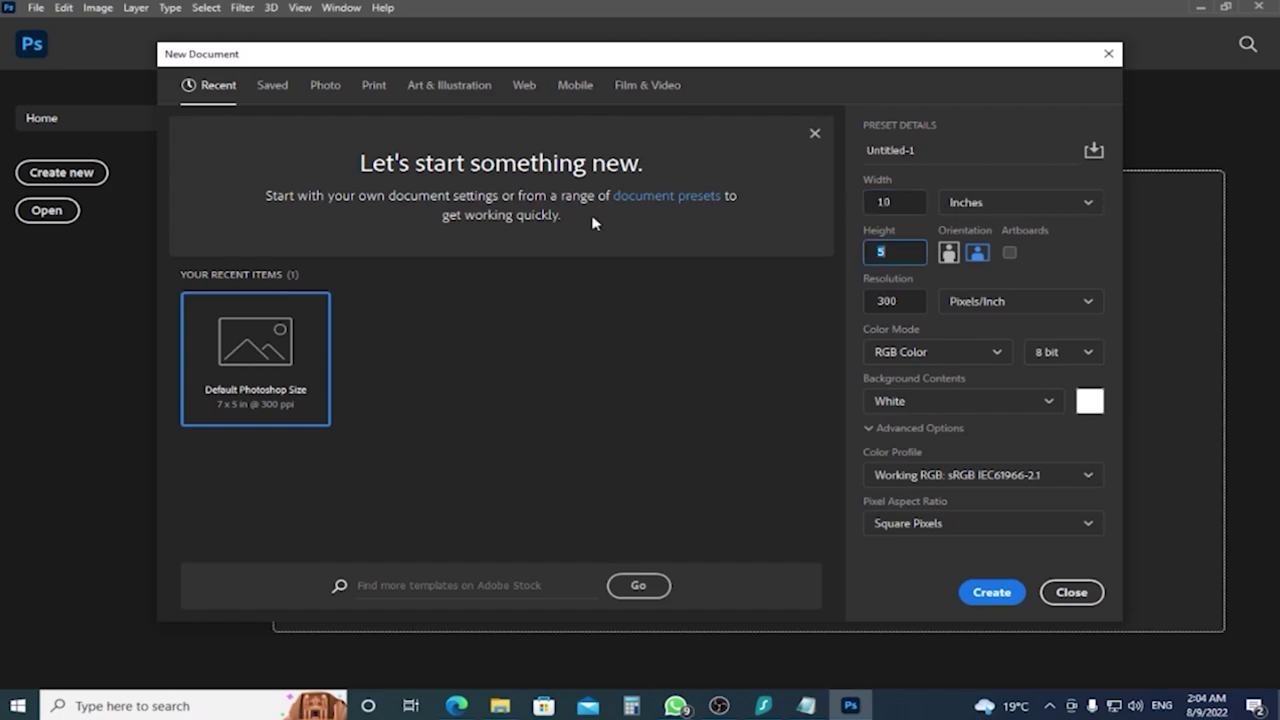
left_click(914, 303)
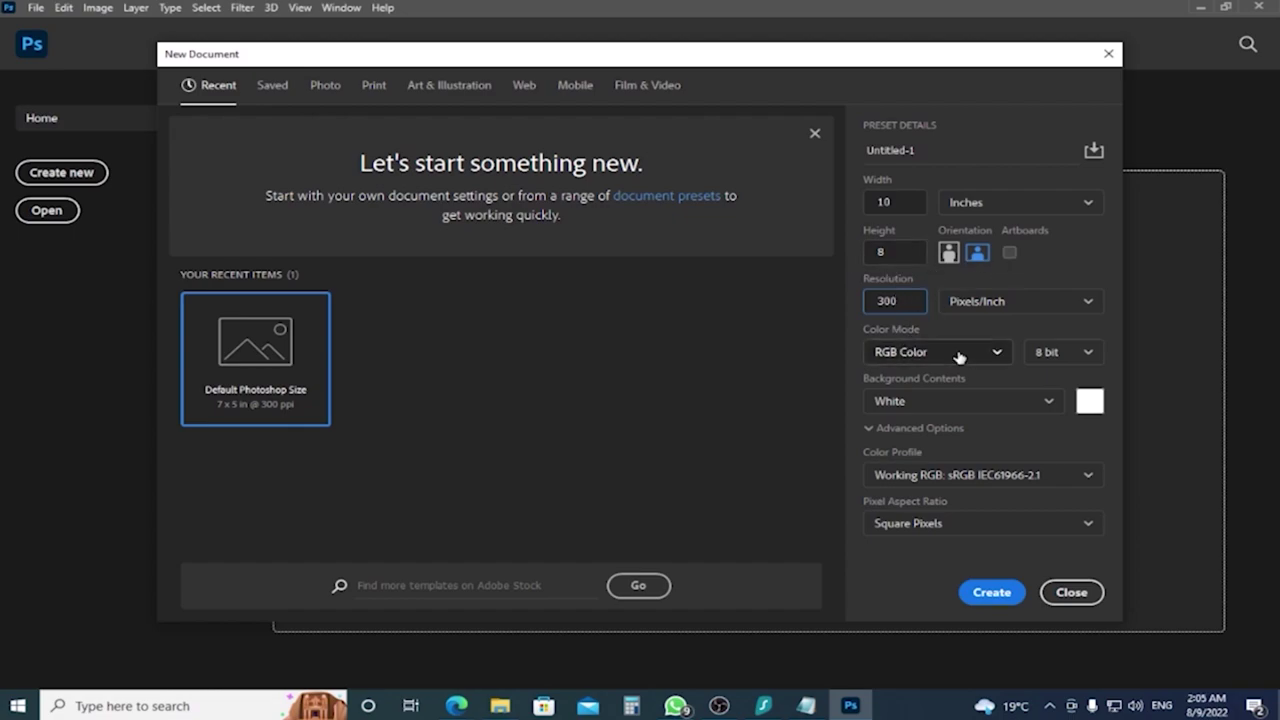
key("ctrl+a")
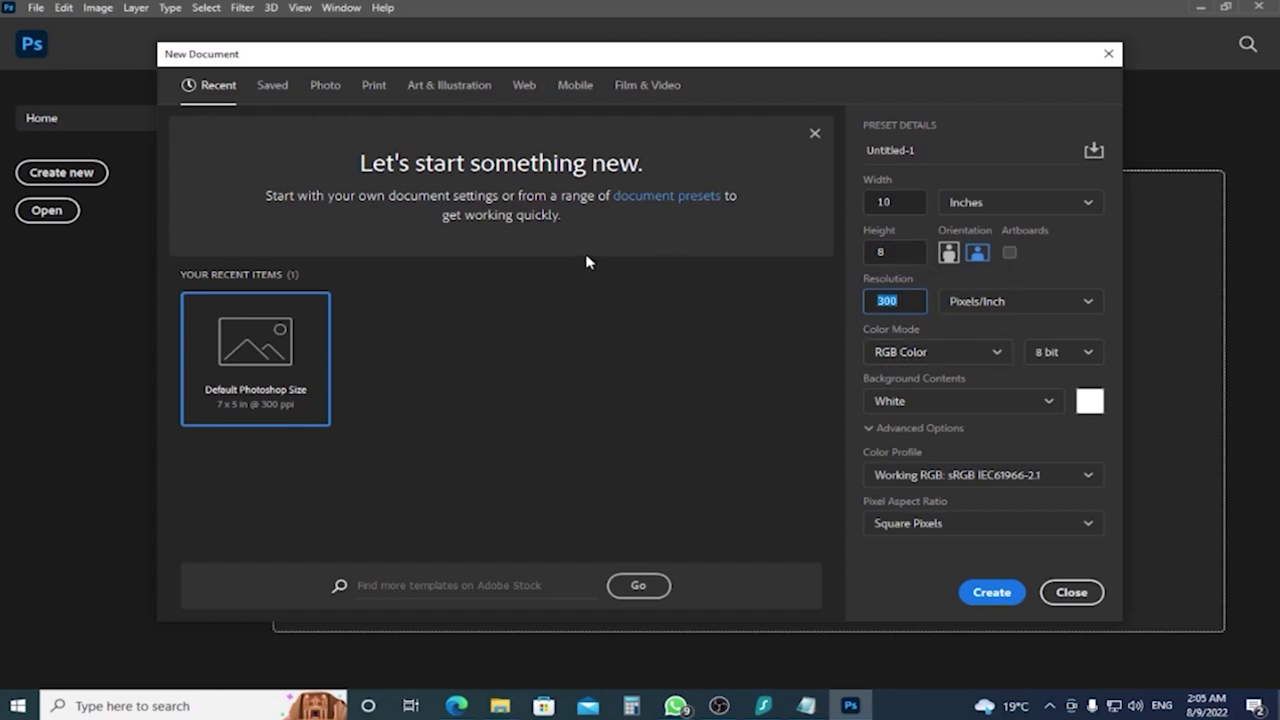
type("30")
double_click(914, 301)
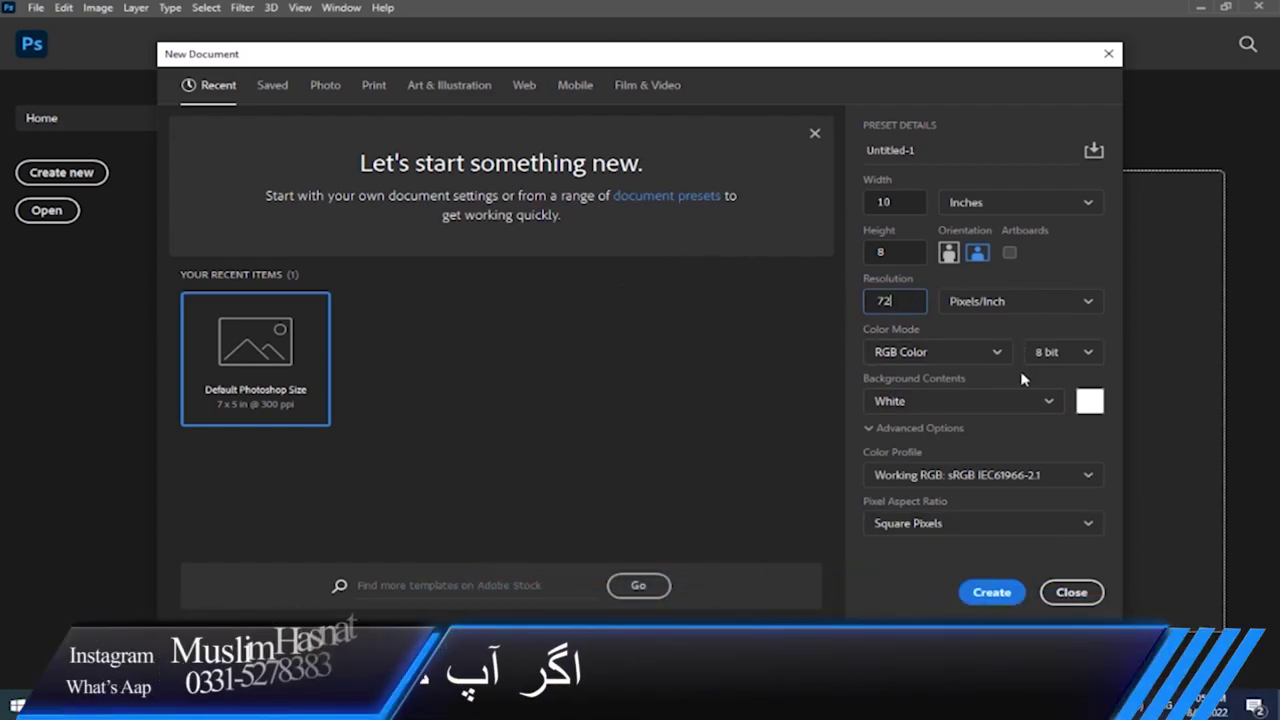
Keep RGB Color mode and set the bit depth to 32 bit
left_click(994, 356)
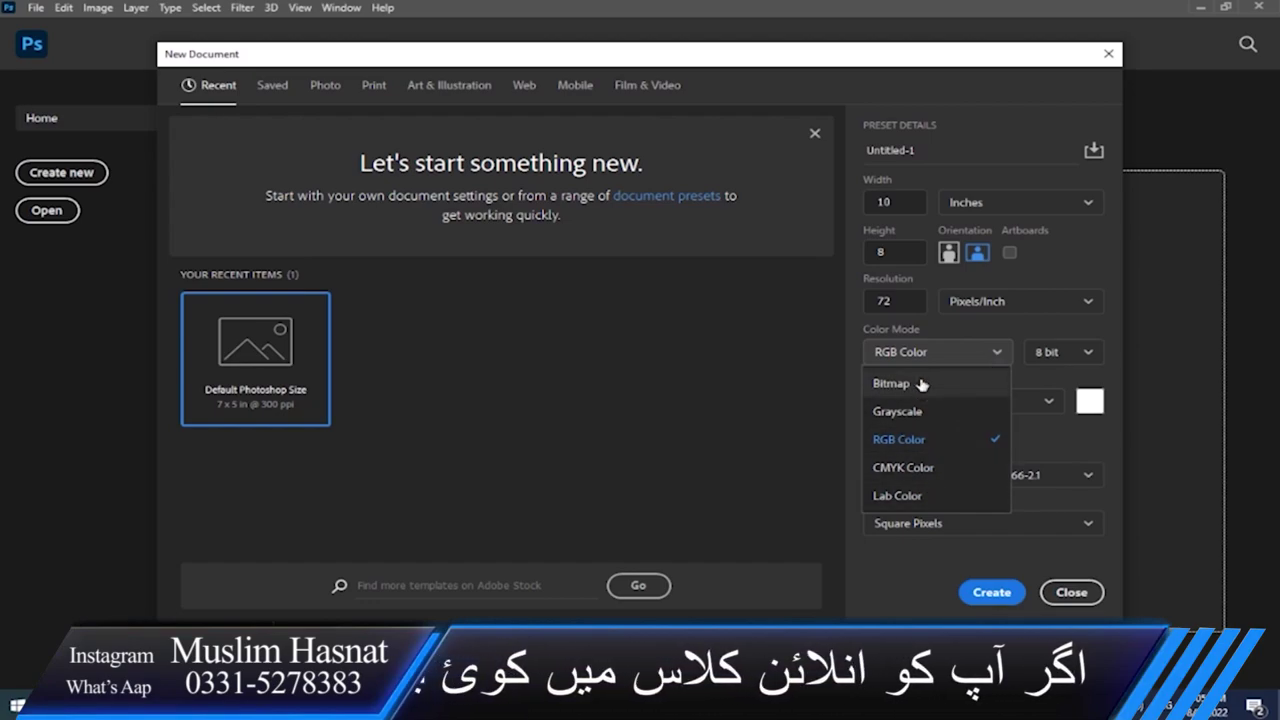
left_click(926, 442)
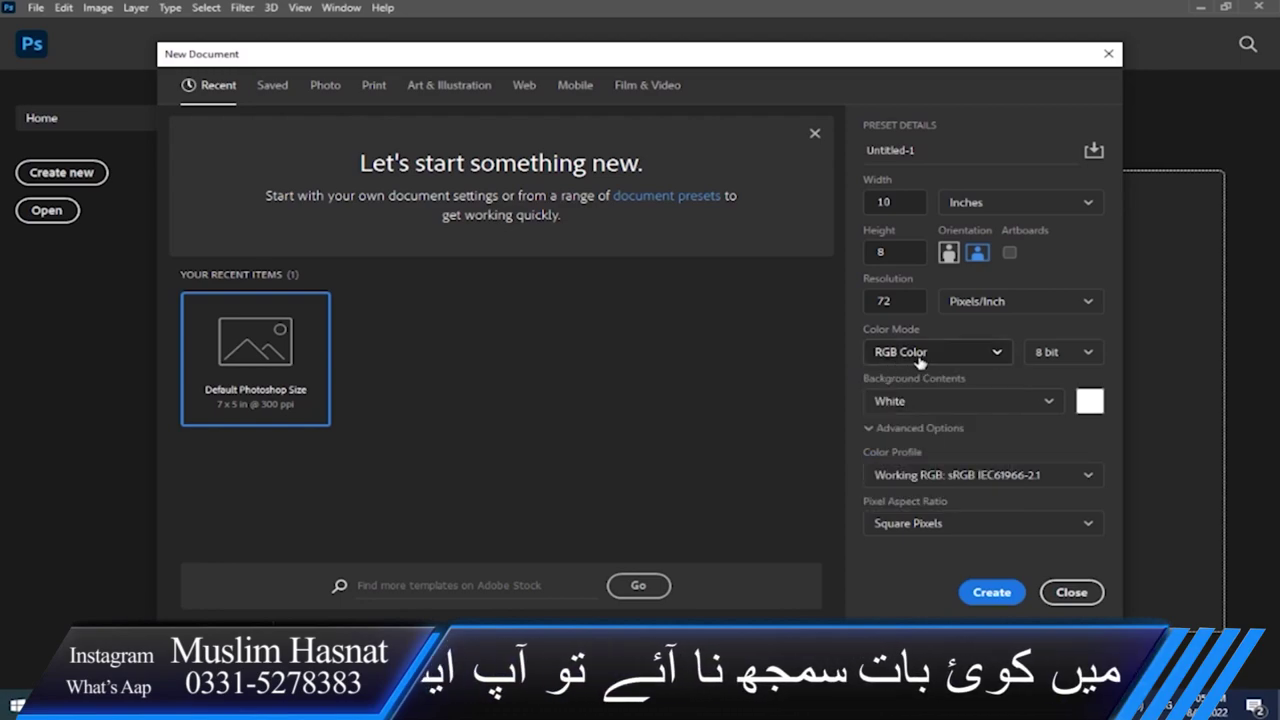
left_click(1097, 355)
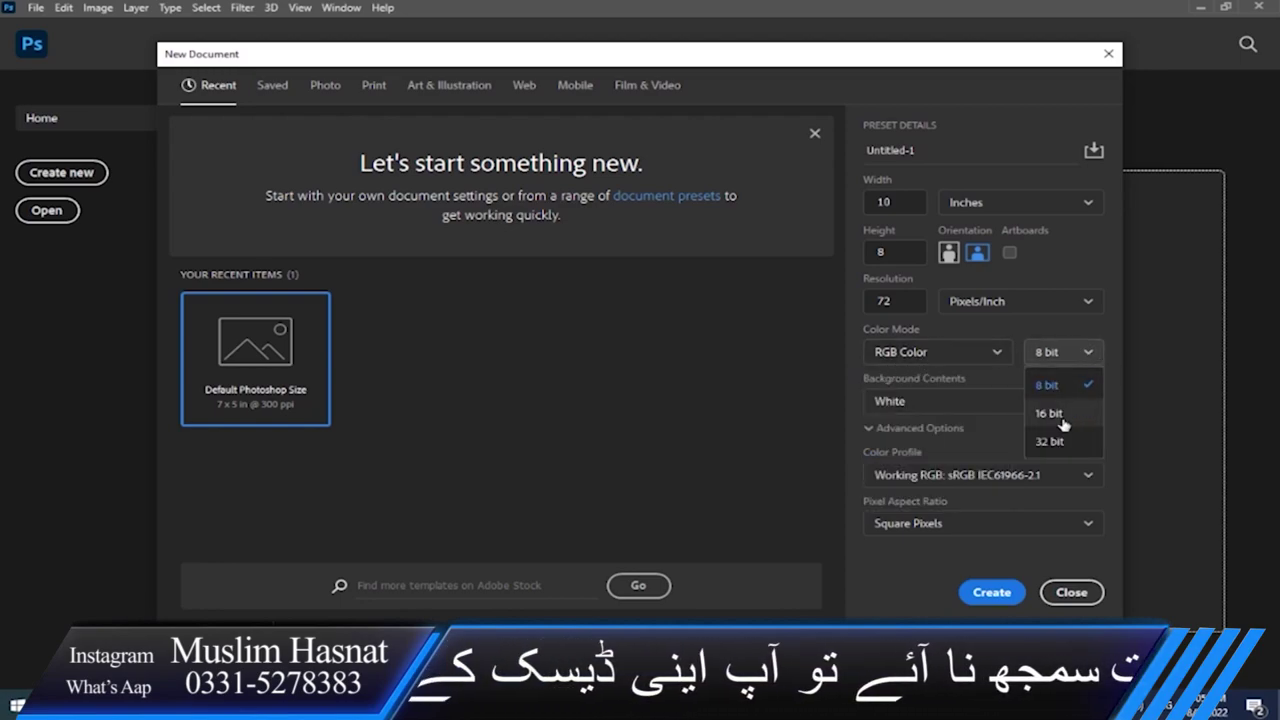
left_click(1052, 443)
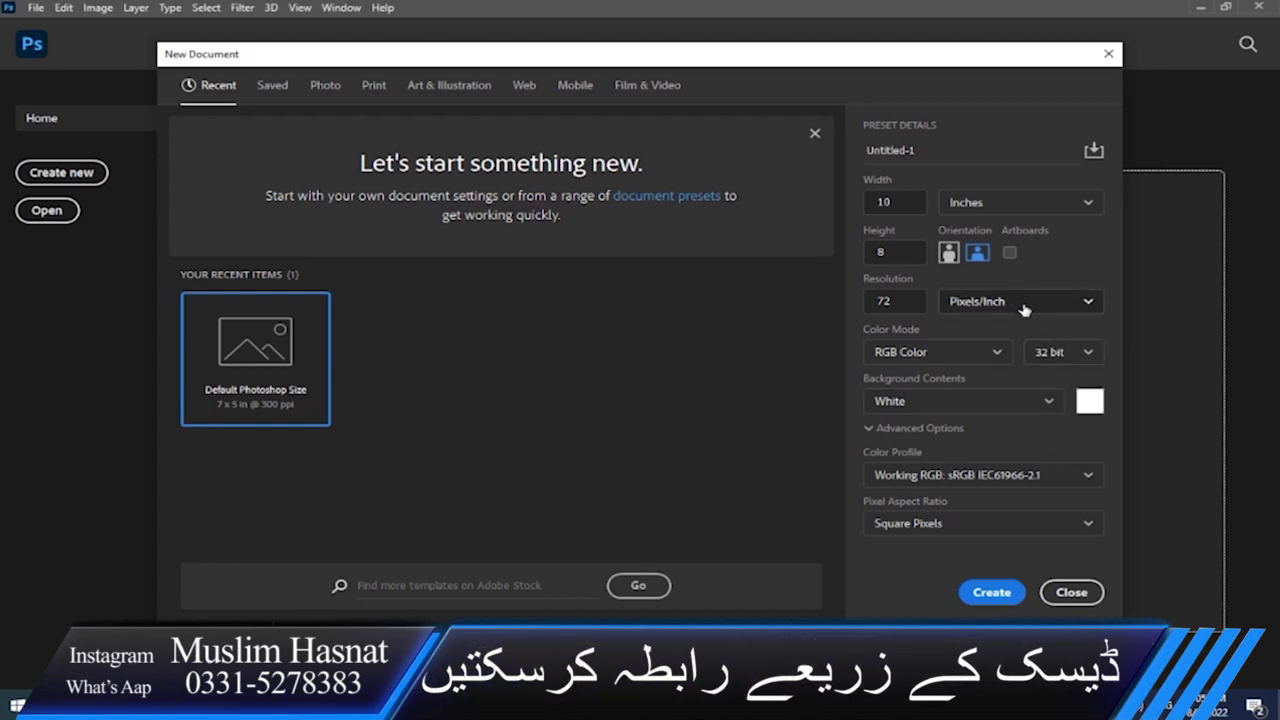
Keep Pixels/Inch resolution units and switch width units to Pixels, then back to Inches
left_click(1082, 304)
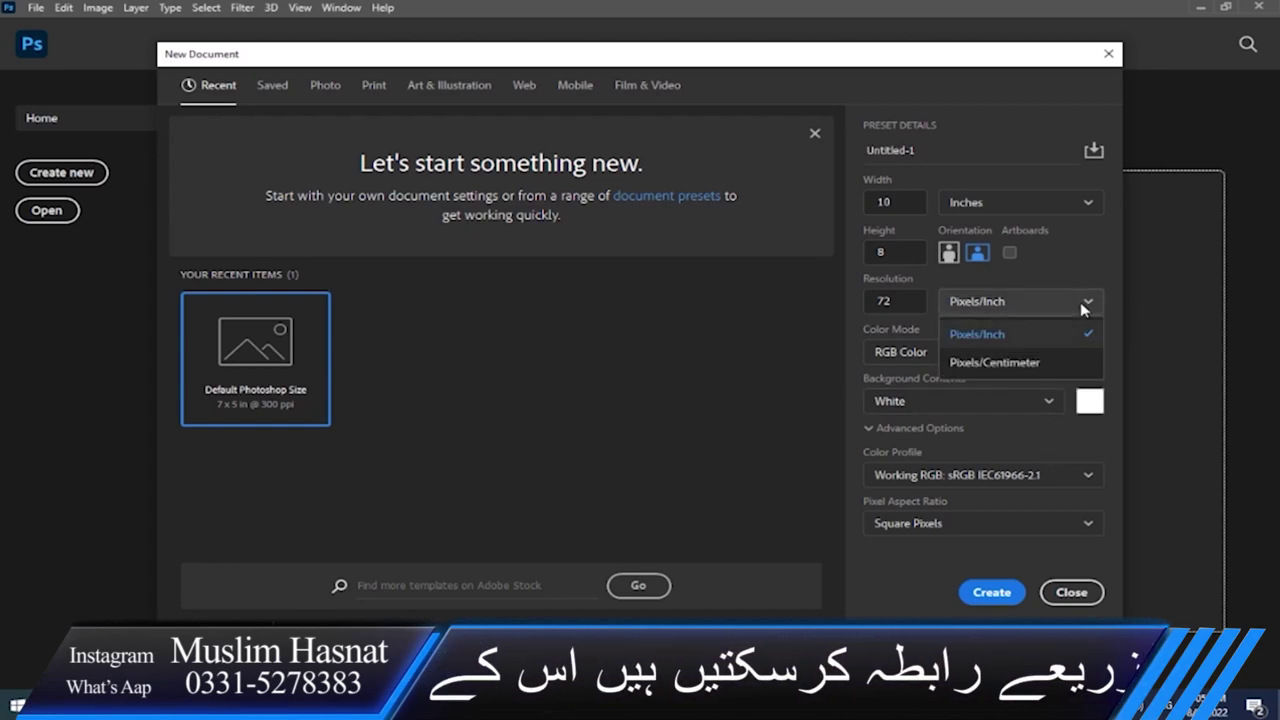
left_click(1003, 340)
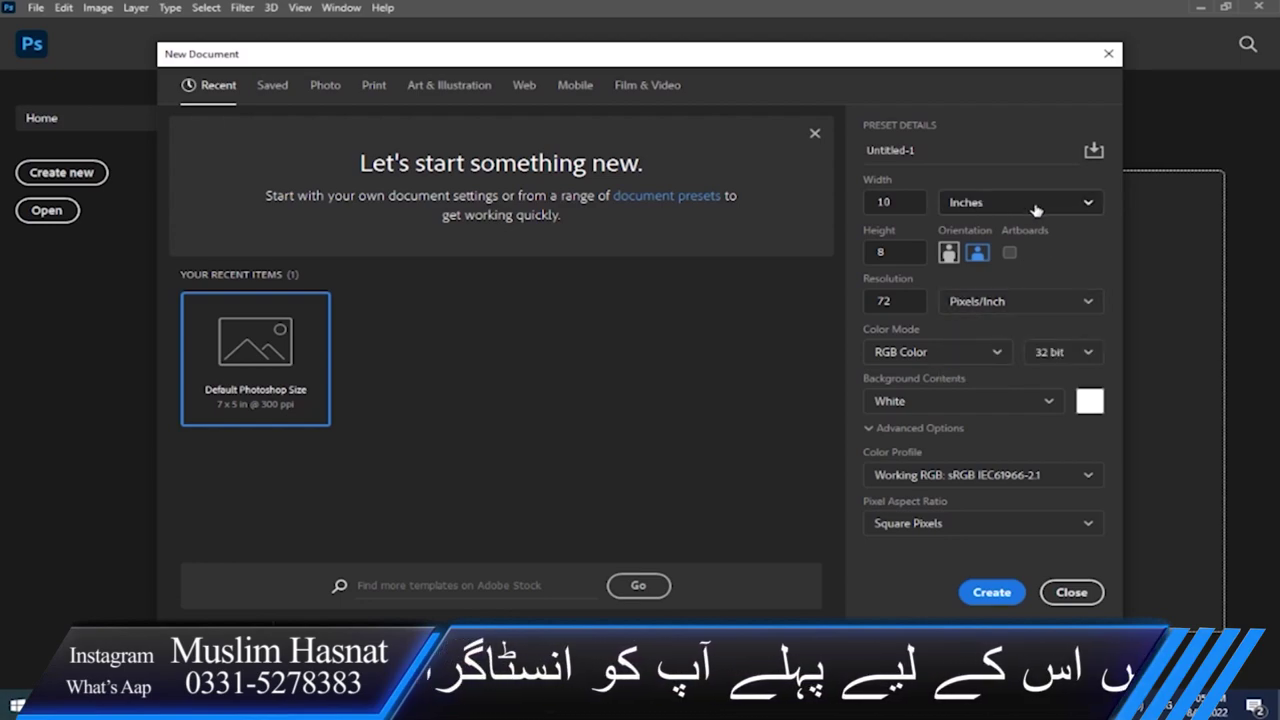
left_click(1036, 210)
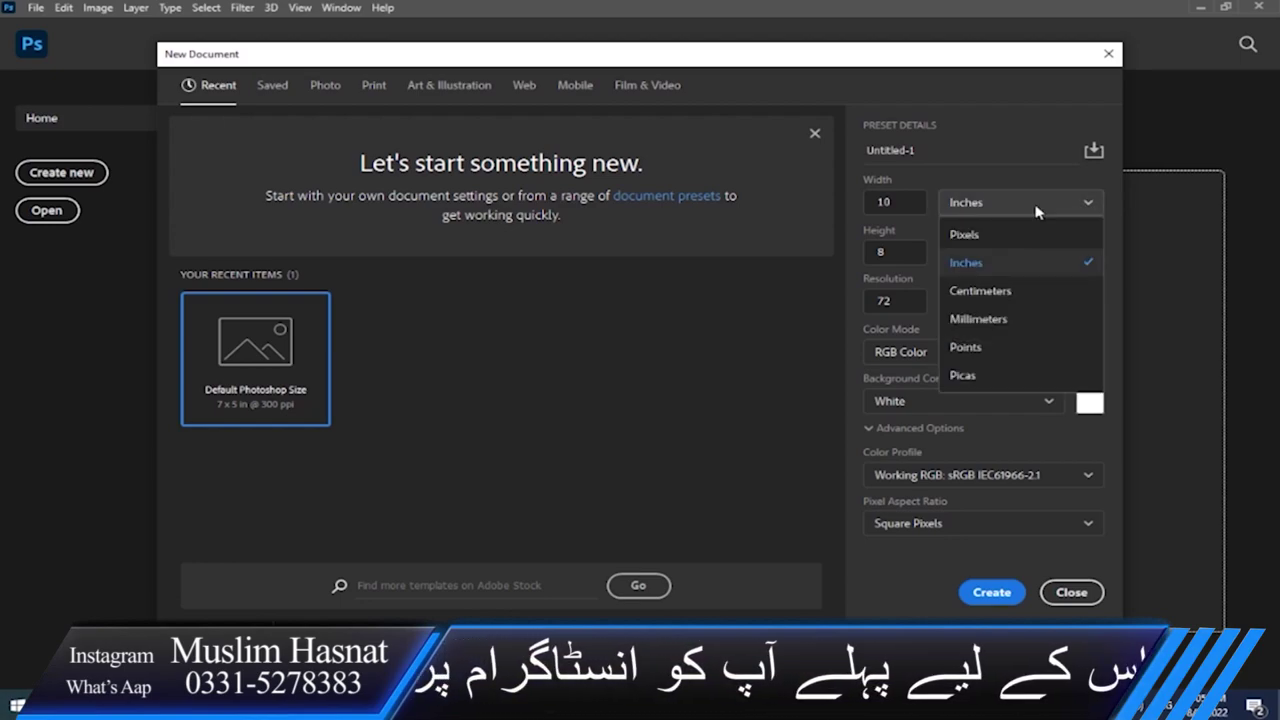
left_click(981, 237)
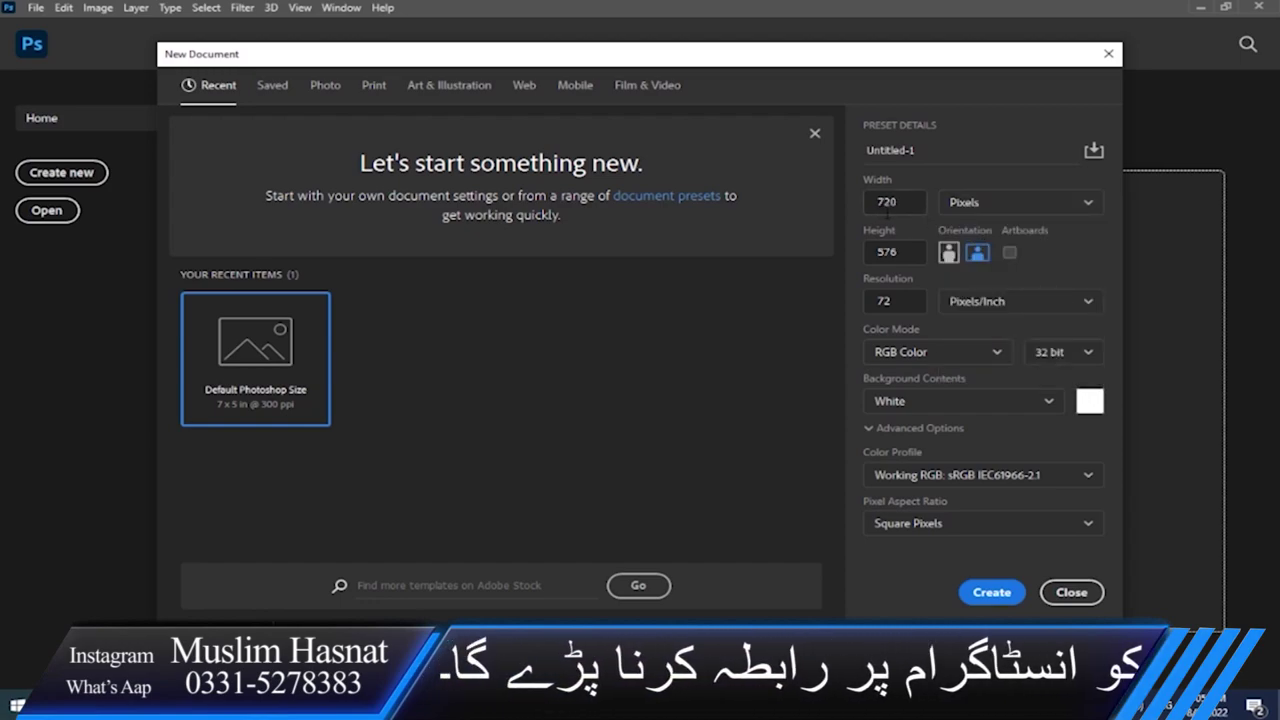
left_click(1020, 206)
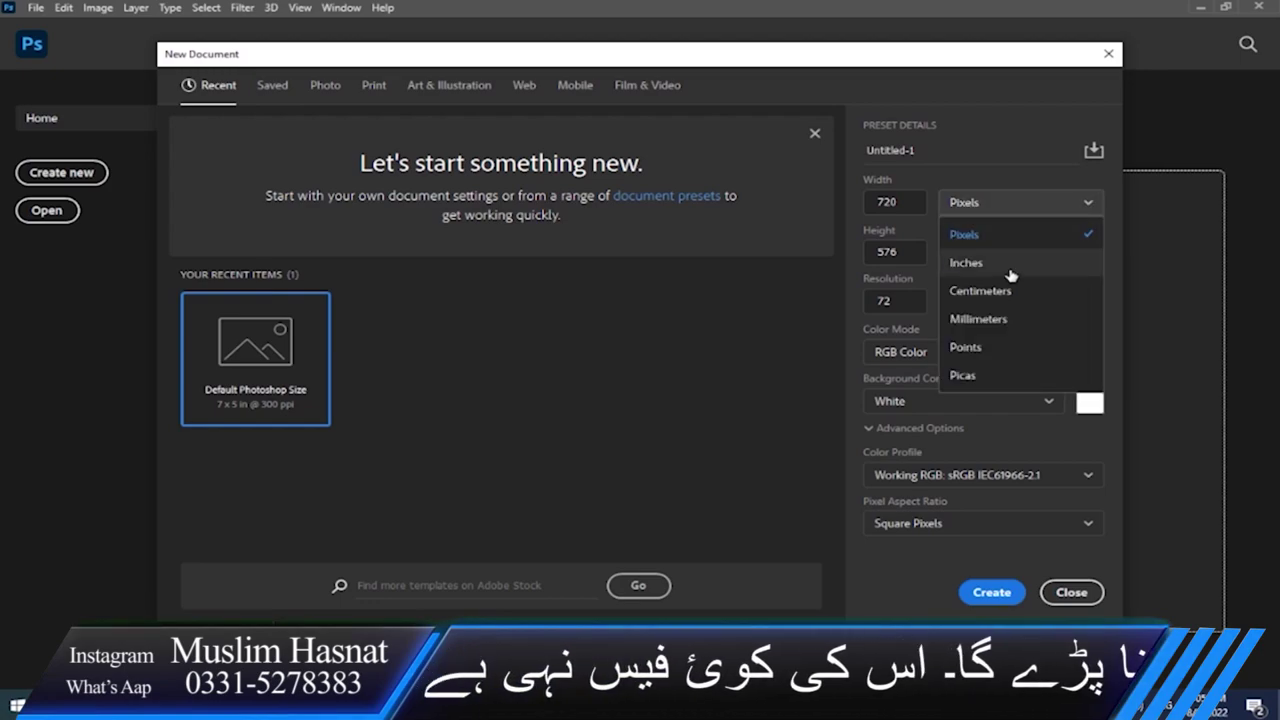
left_click(1011, 265)
double_click(884, 202)
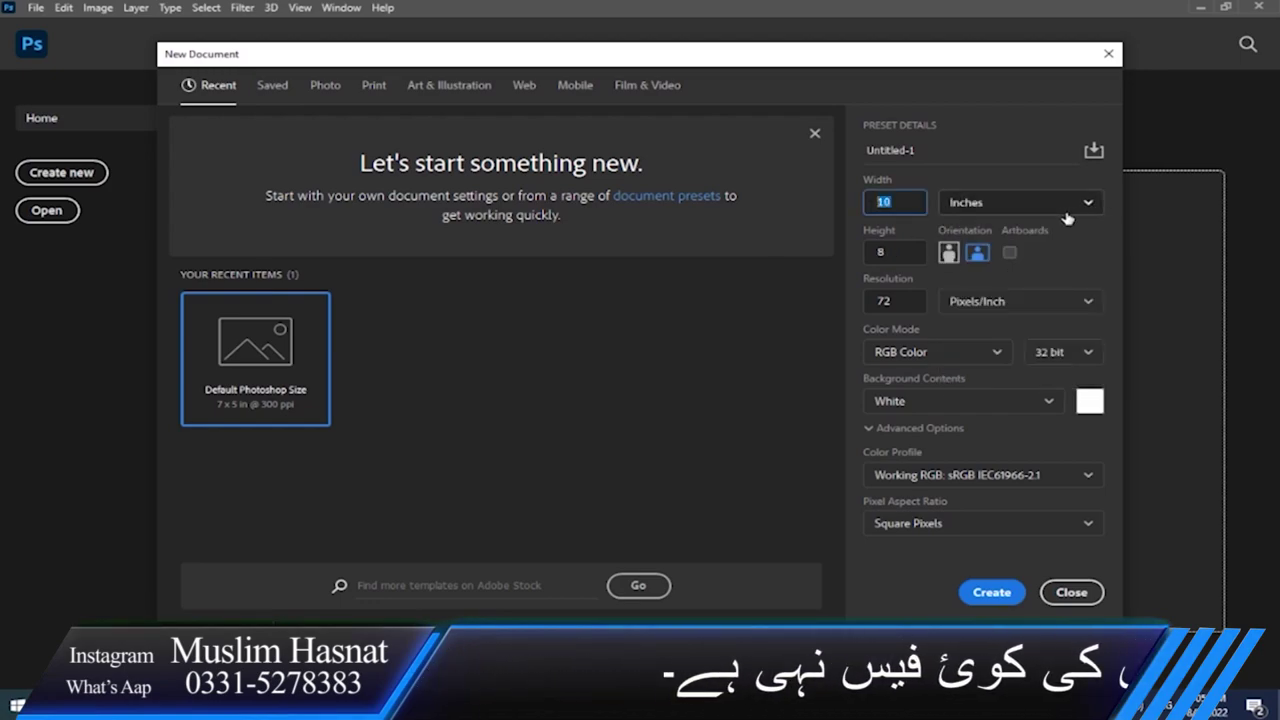
Browse the Saved and Photo presets and set width units to Inches
left_click(271, 88)
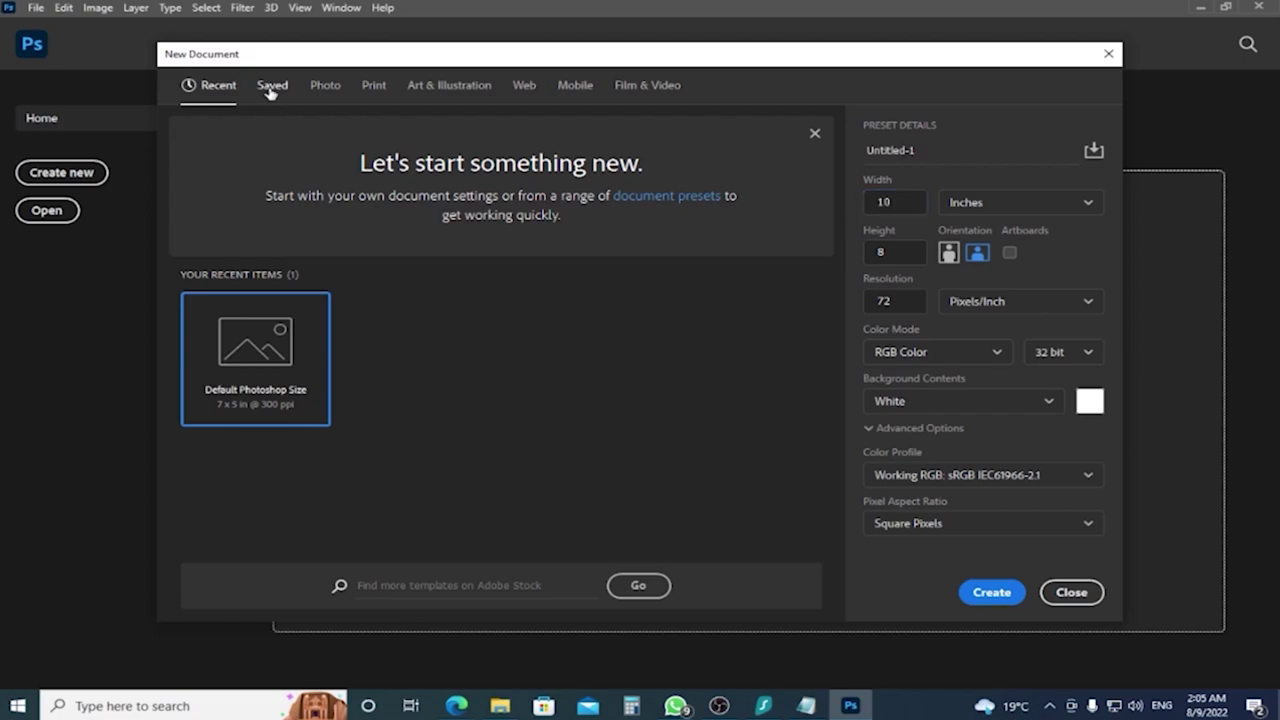
left_click(318, 90)
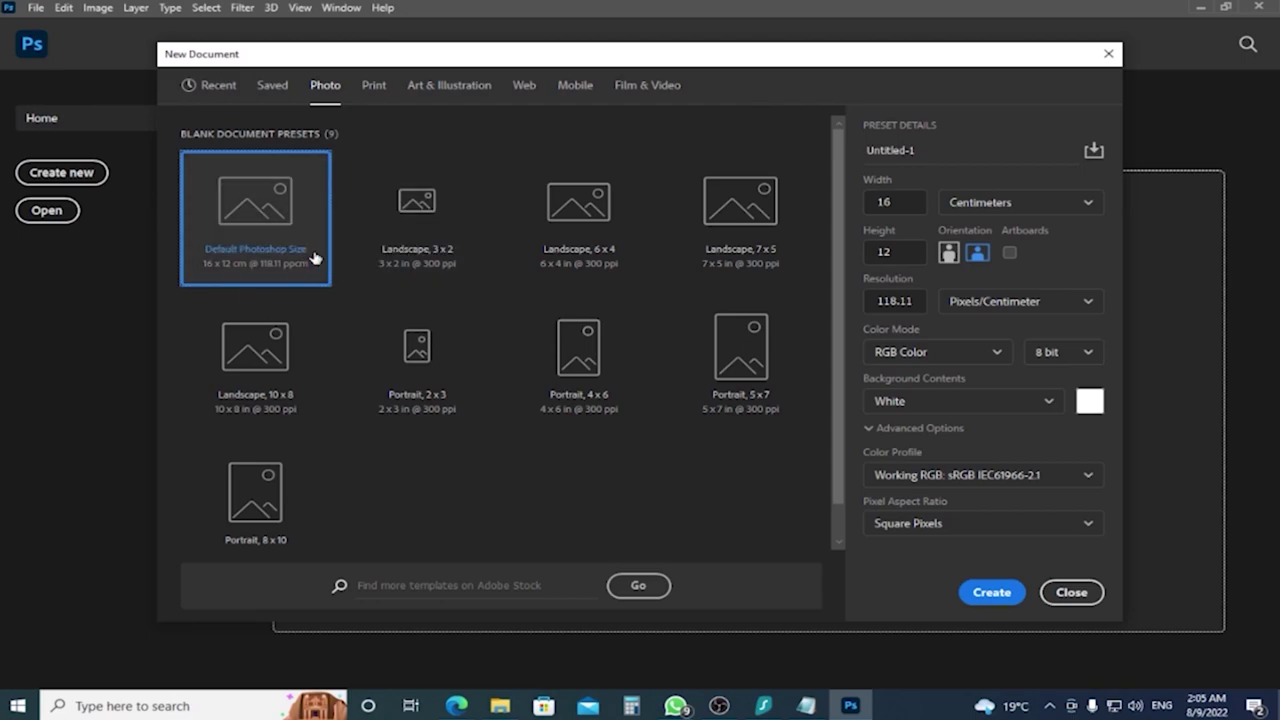
left_click(987, 212)
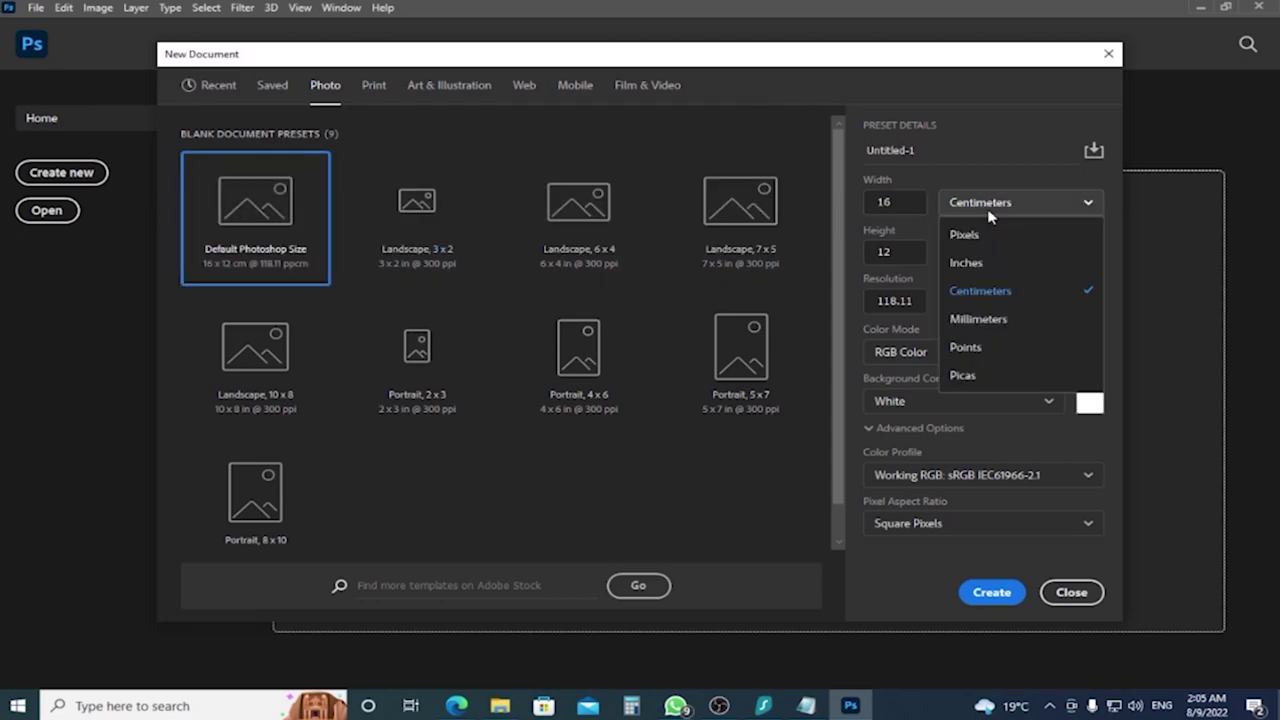
left_click(995, 260)
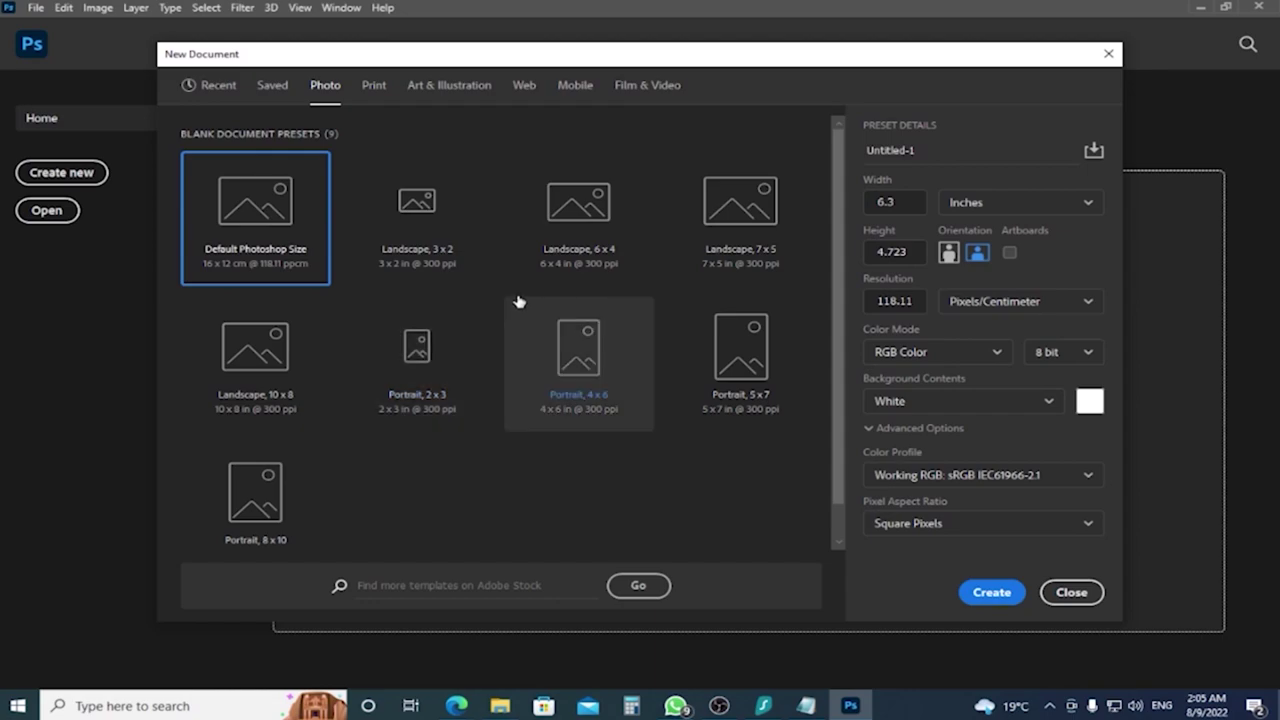
Switch to the Print presets, loading Letter 8.5 × 11 in at 300 ppi
left_click(370, 86)
left_click(326, 88)
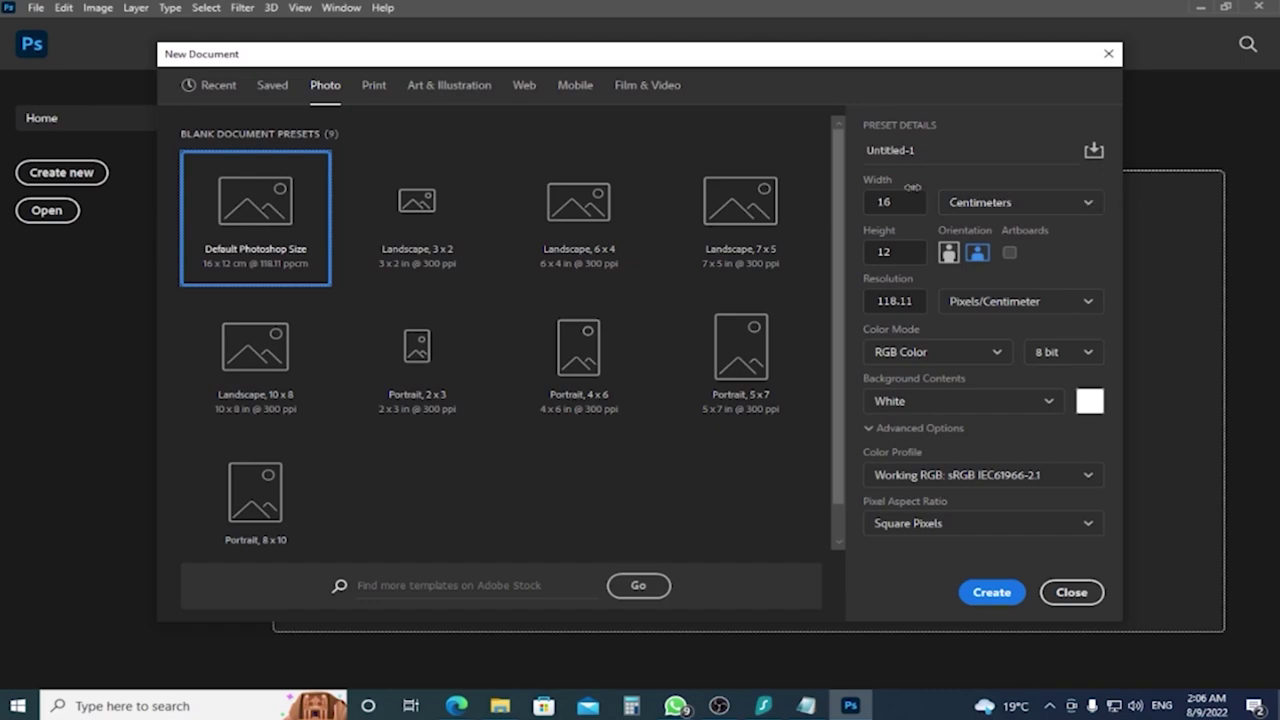
left_click(373, 86)
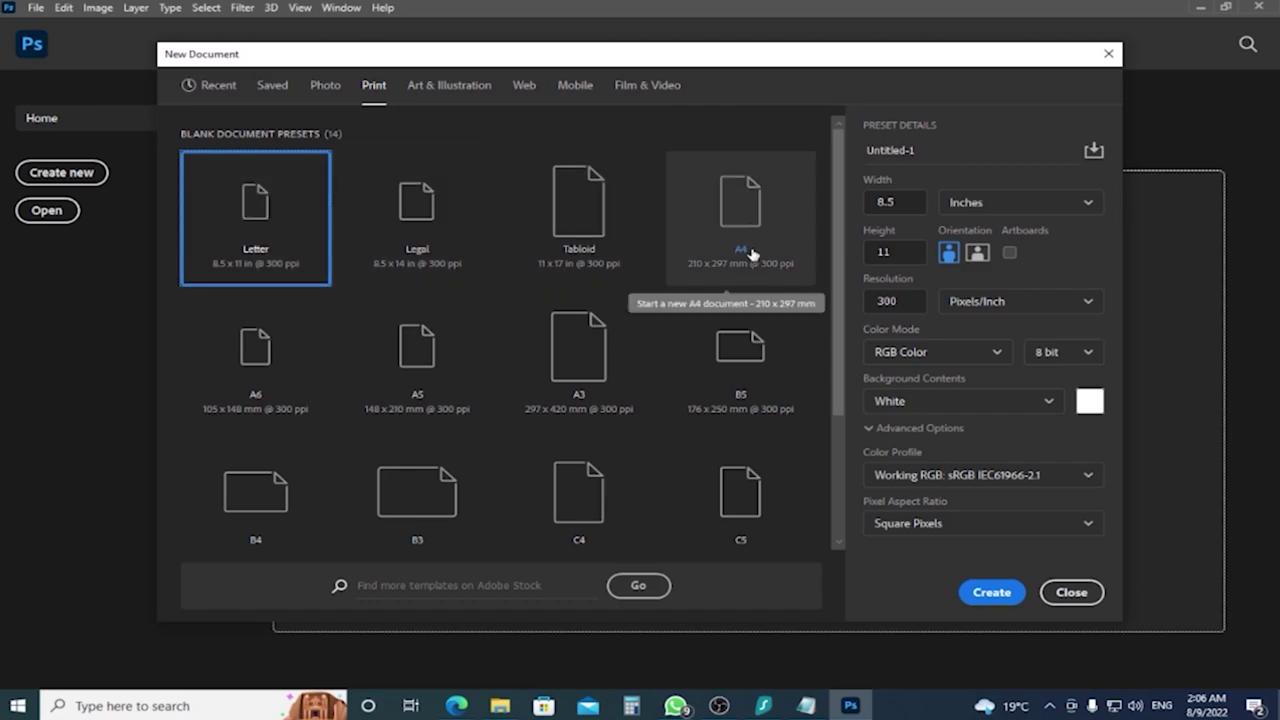
left_click(444, 88)
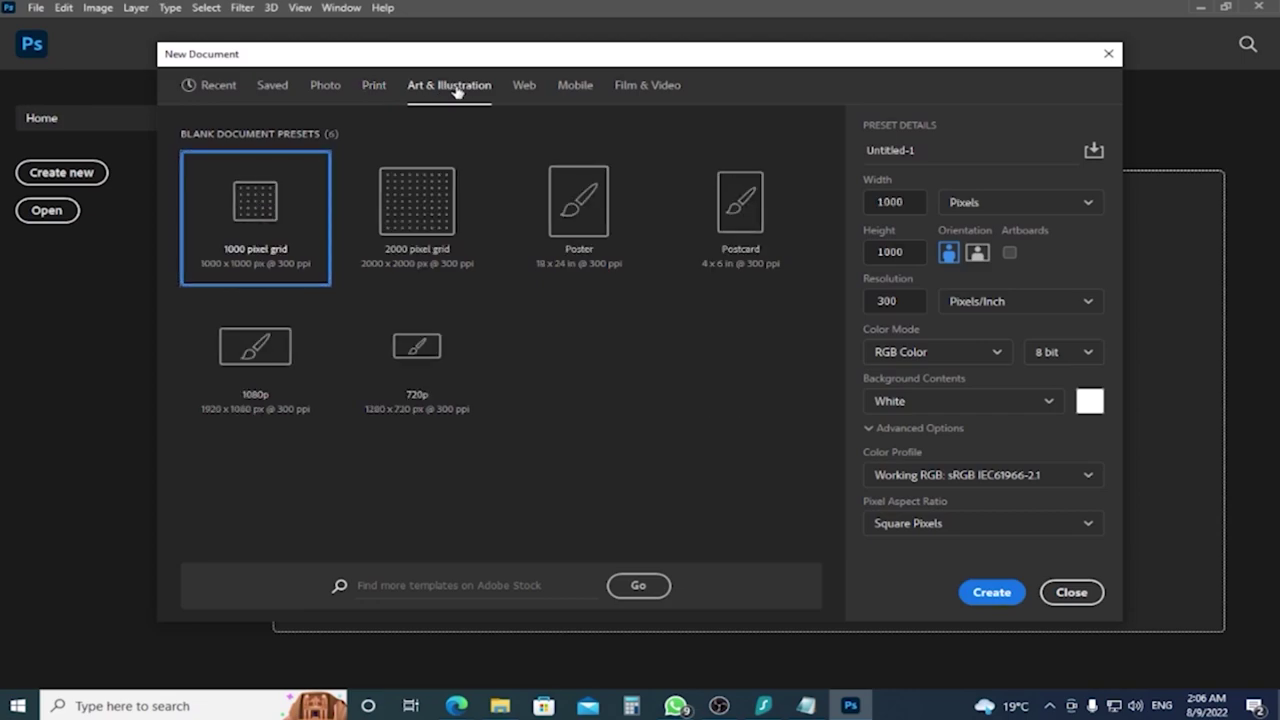
left_click(512, 86)
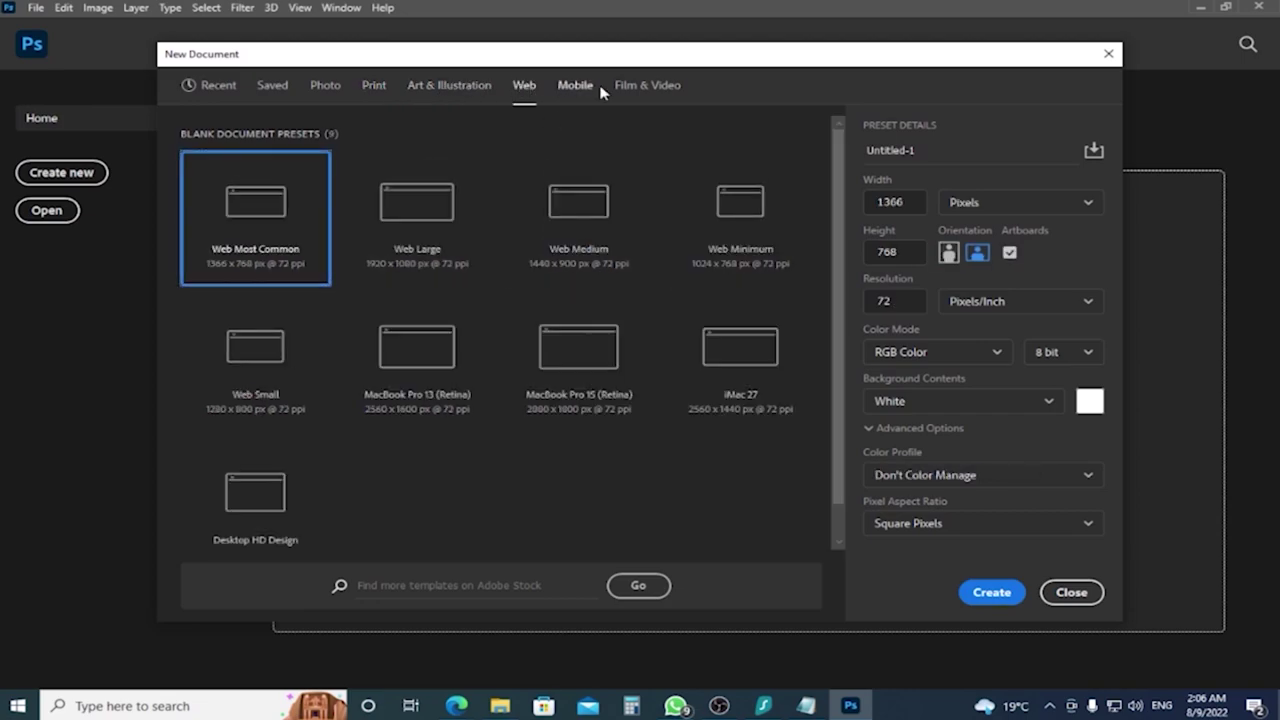
left_click(575, 88)
left_click(648, 86)
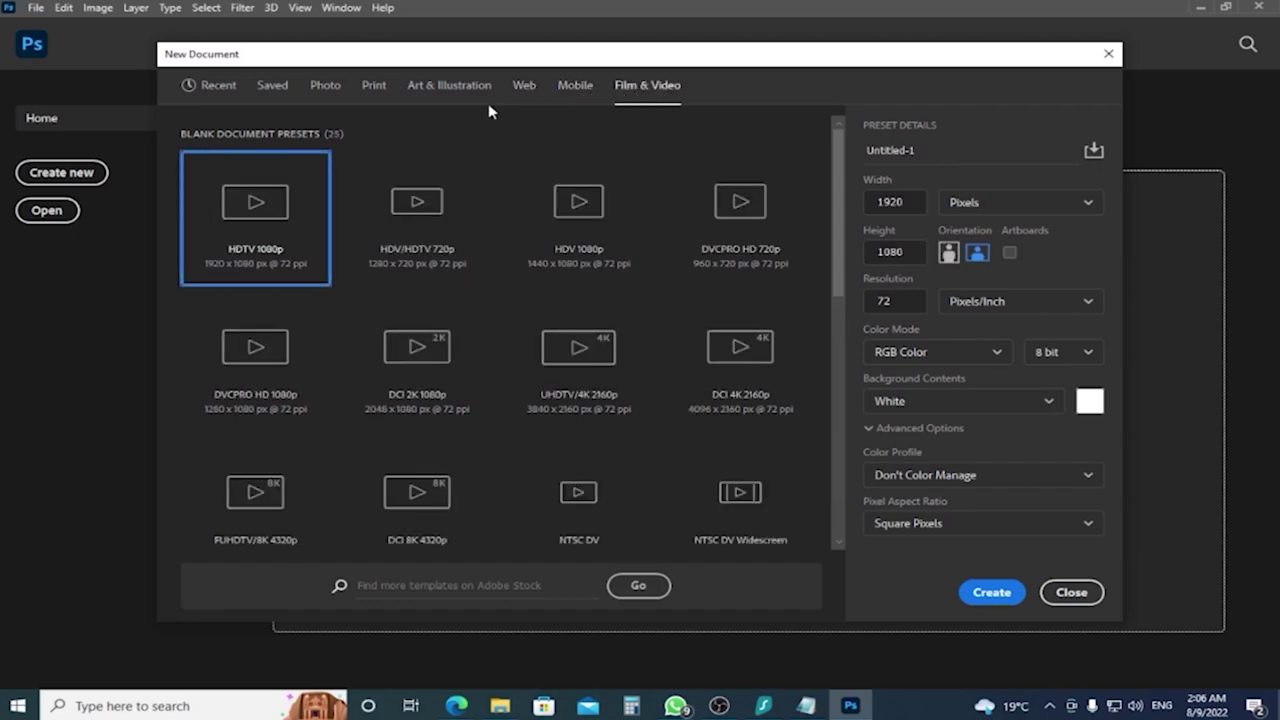
left_click(573, 88)
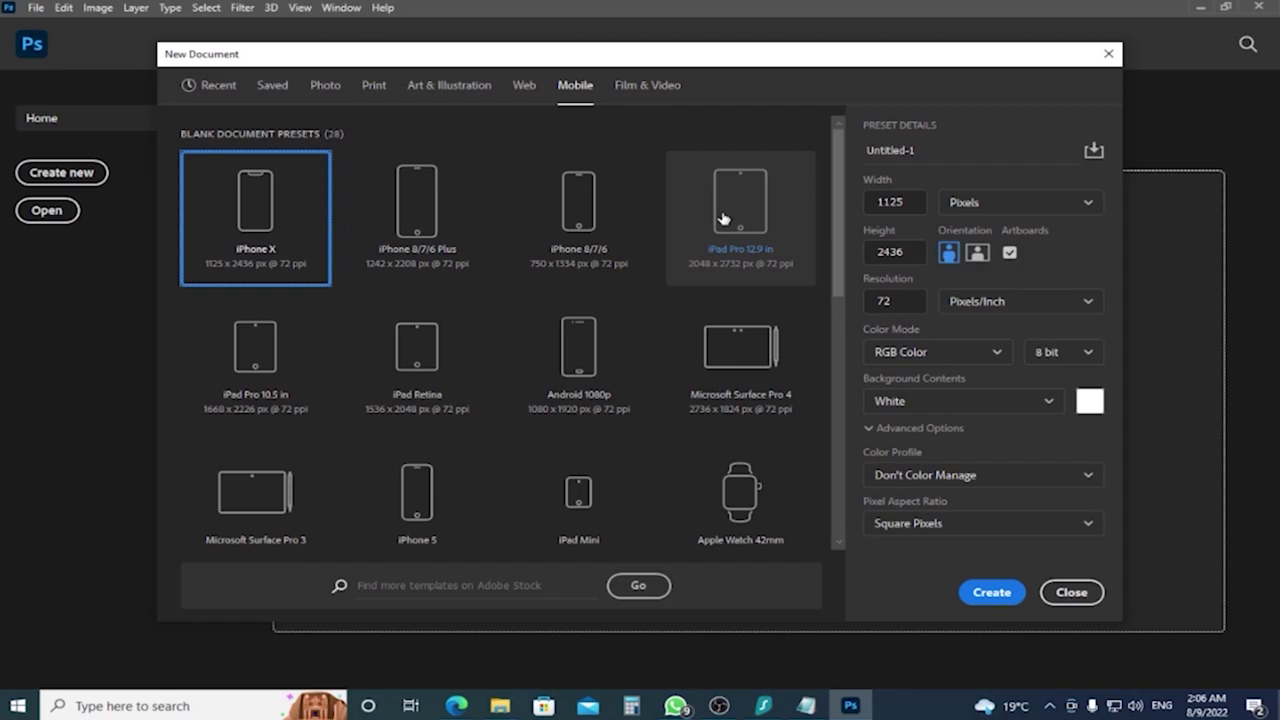
left_click(323, 86)
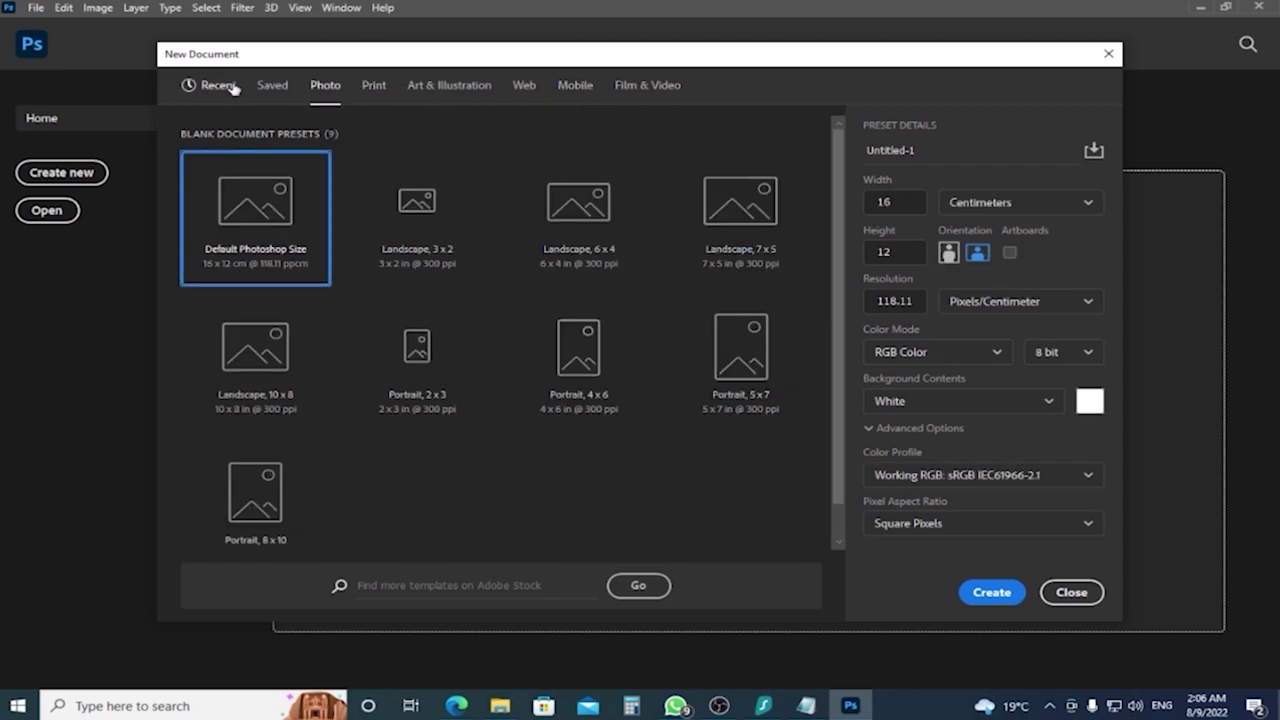
left_click(216, 86)
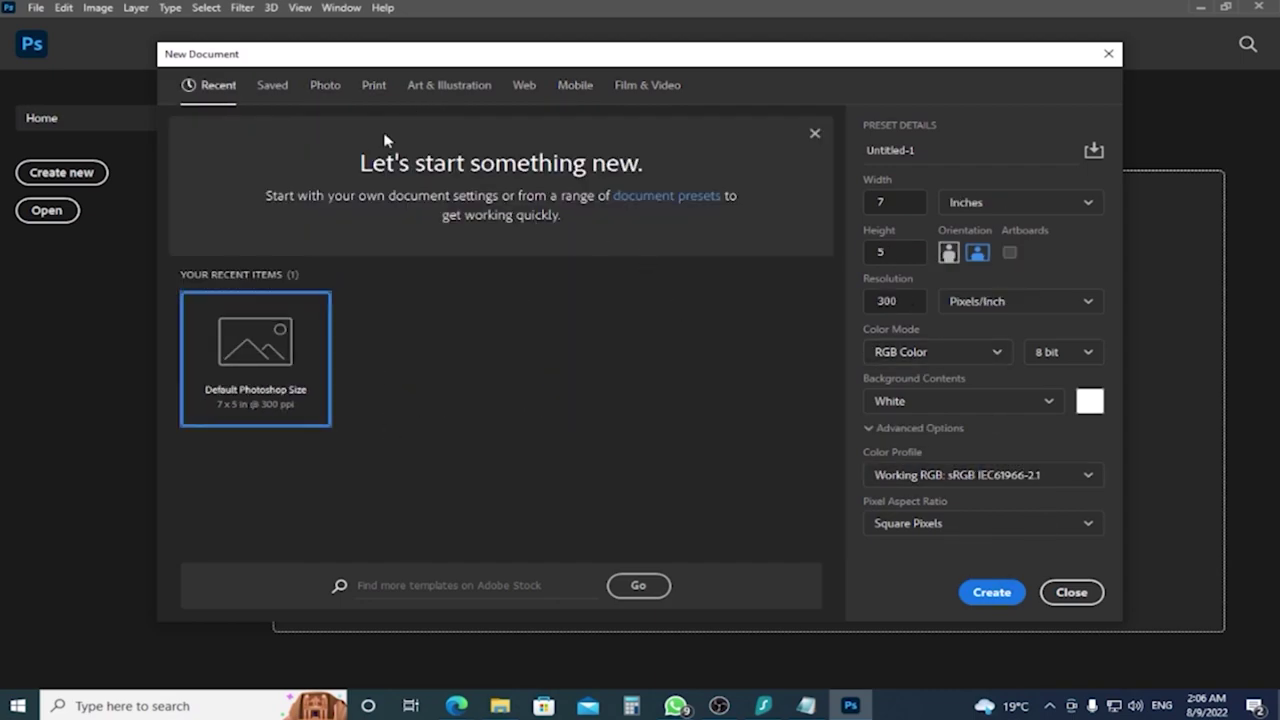
left_click(276, 86)
left_click(368, 88)
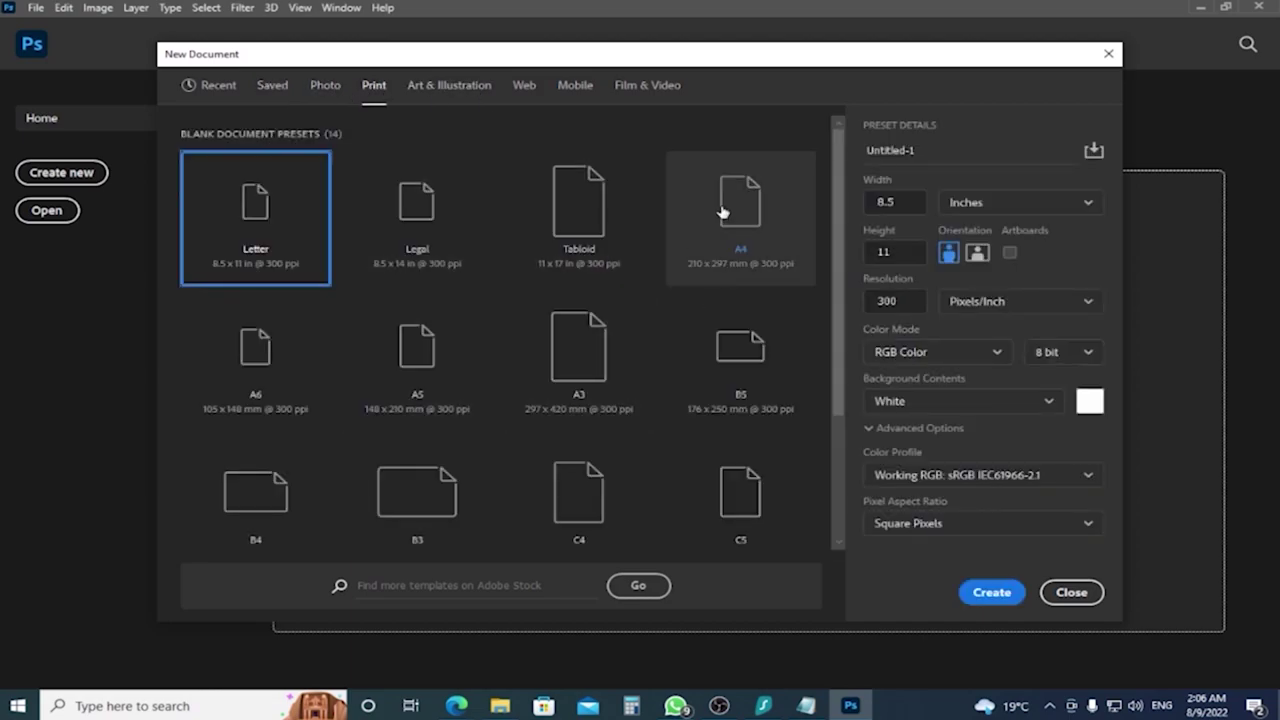
Choose the A4 preset in inches (8.268 × 11.693) at 300 ppi
left_click(786, 197)
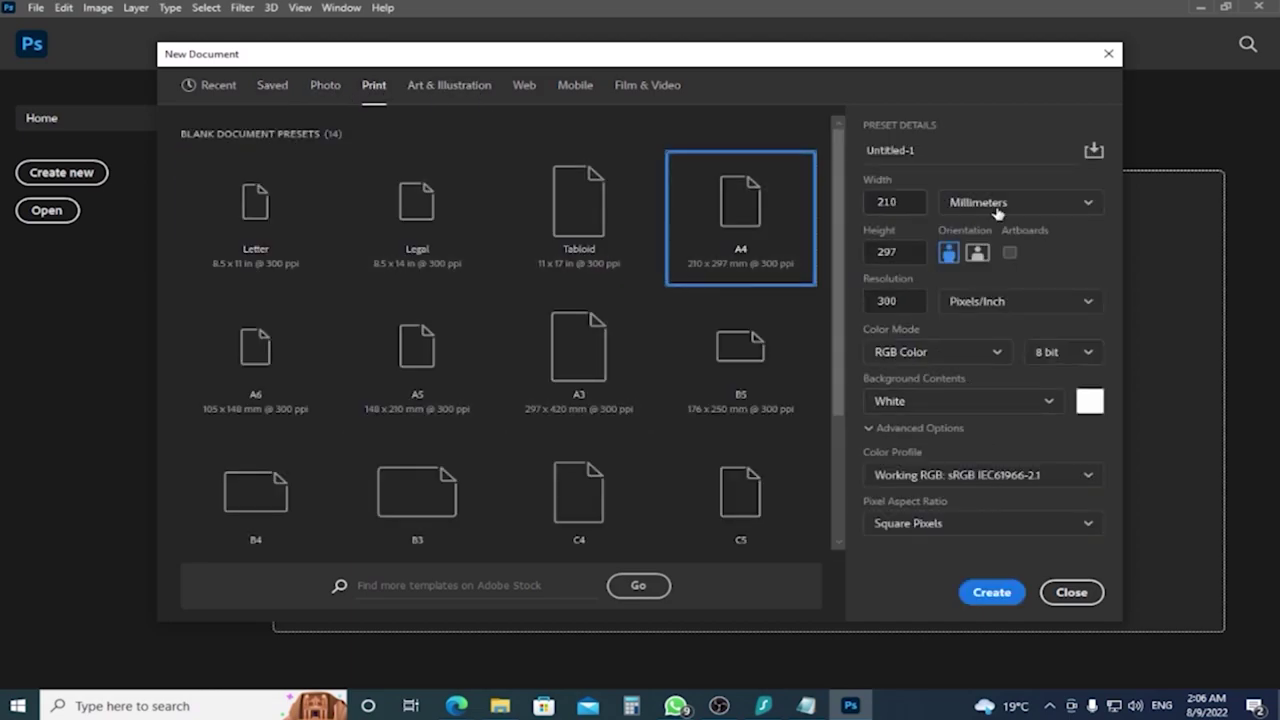
left_click(1037, 211)
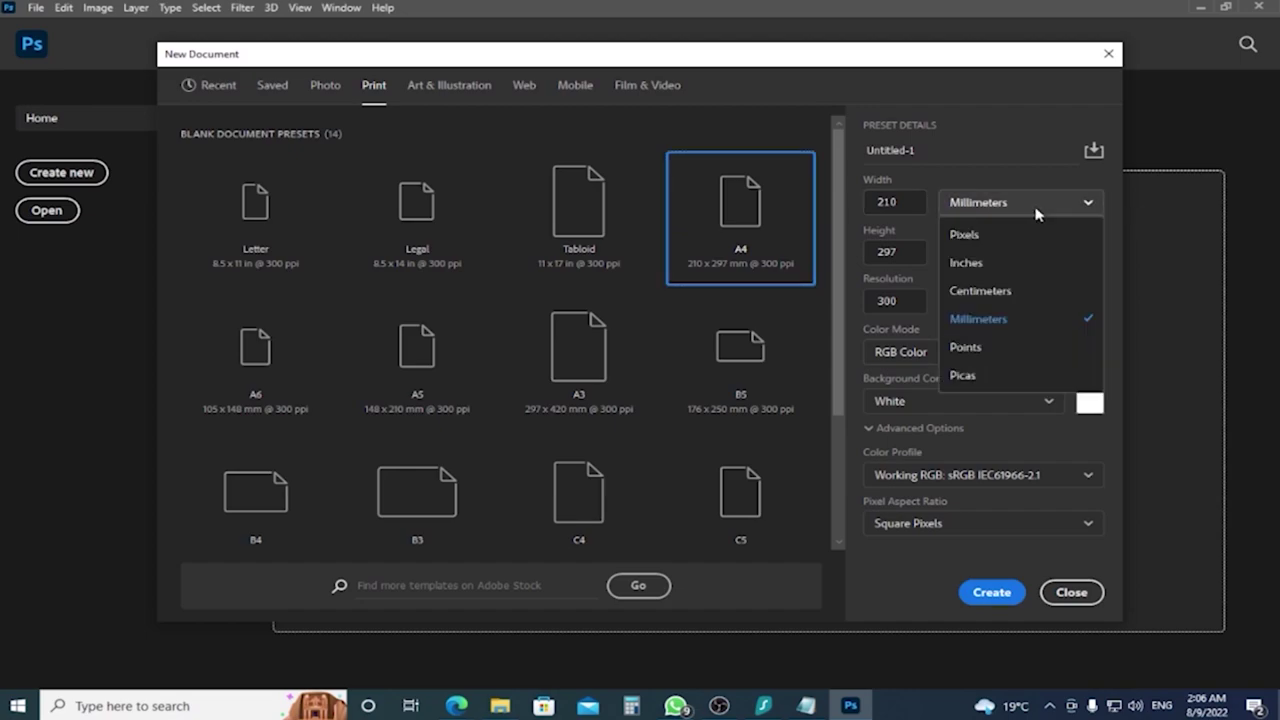
left_click(999, 265)
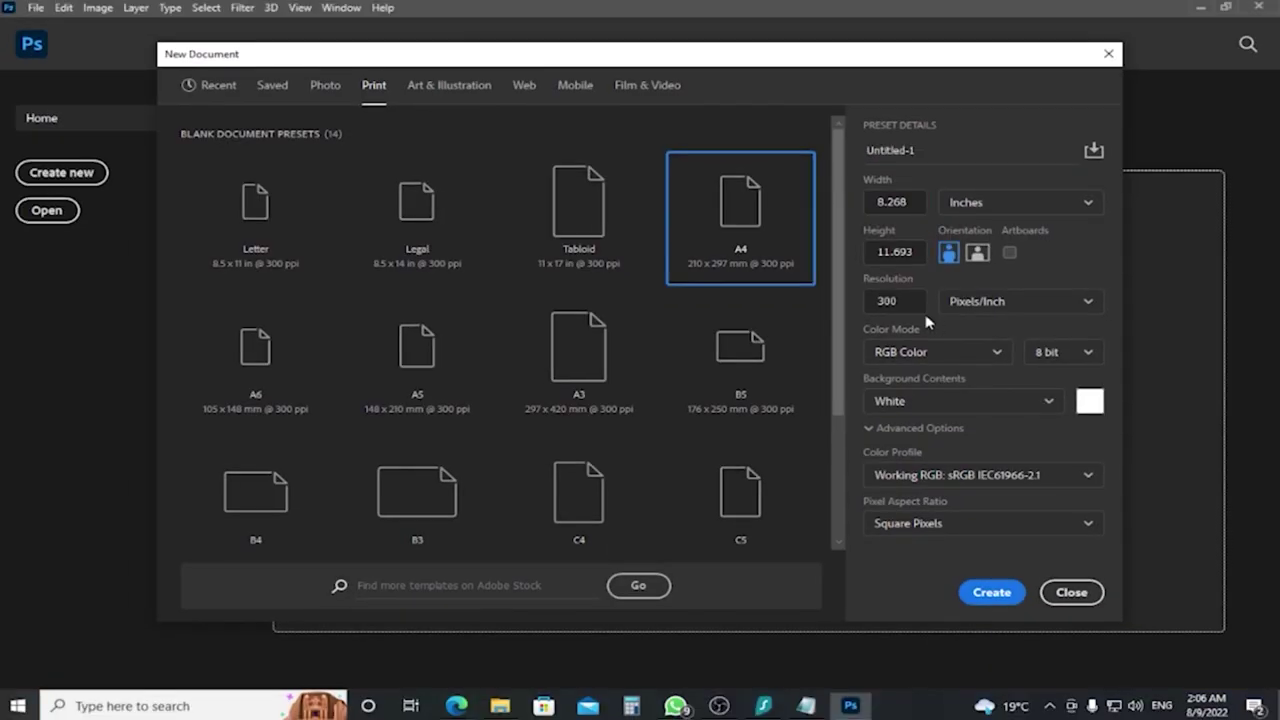
double_click(904, 302)
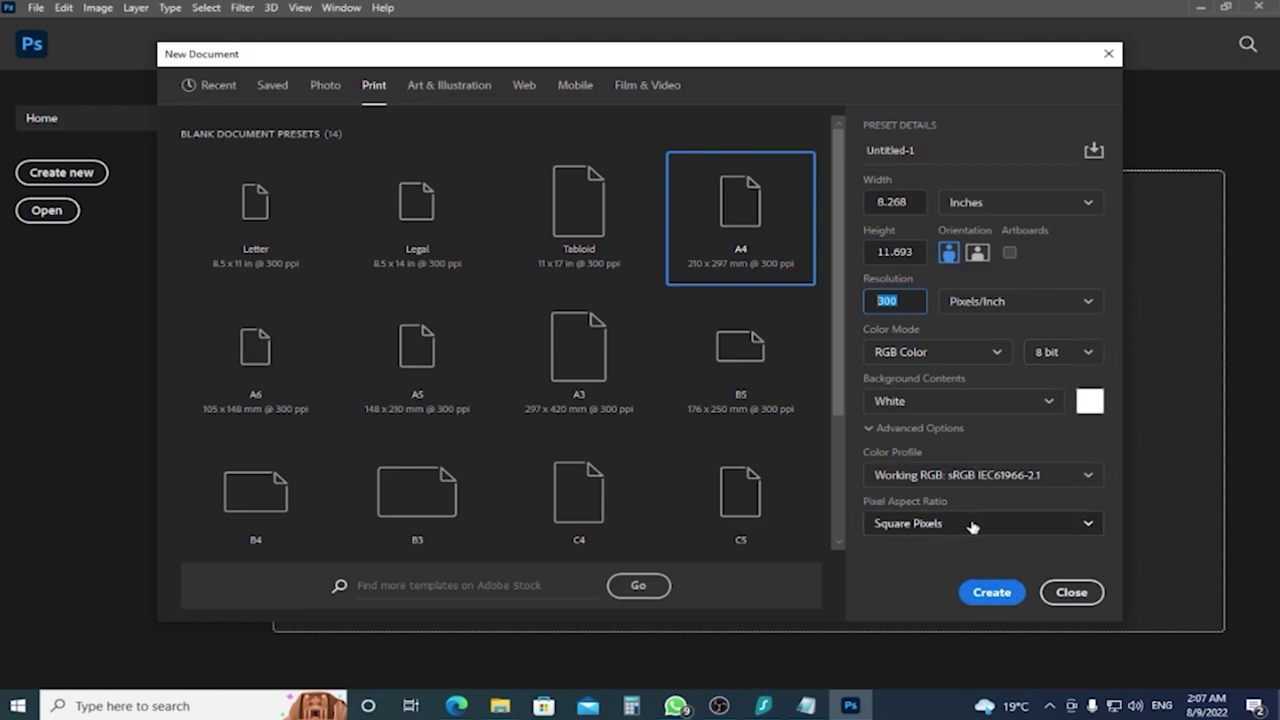
Keep Square Pixels aspect ratio and create the A4 document
left_click(972, 527)
left_click(1142, 478)
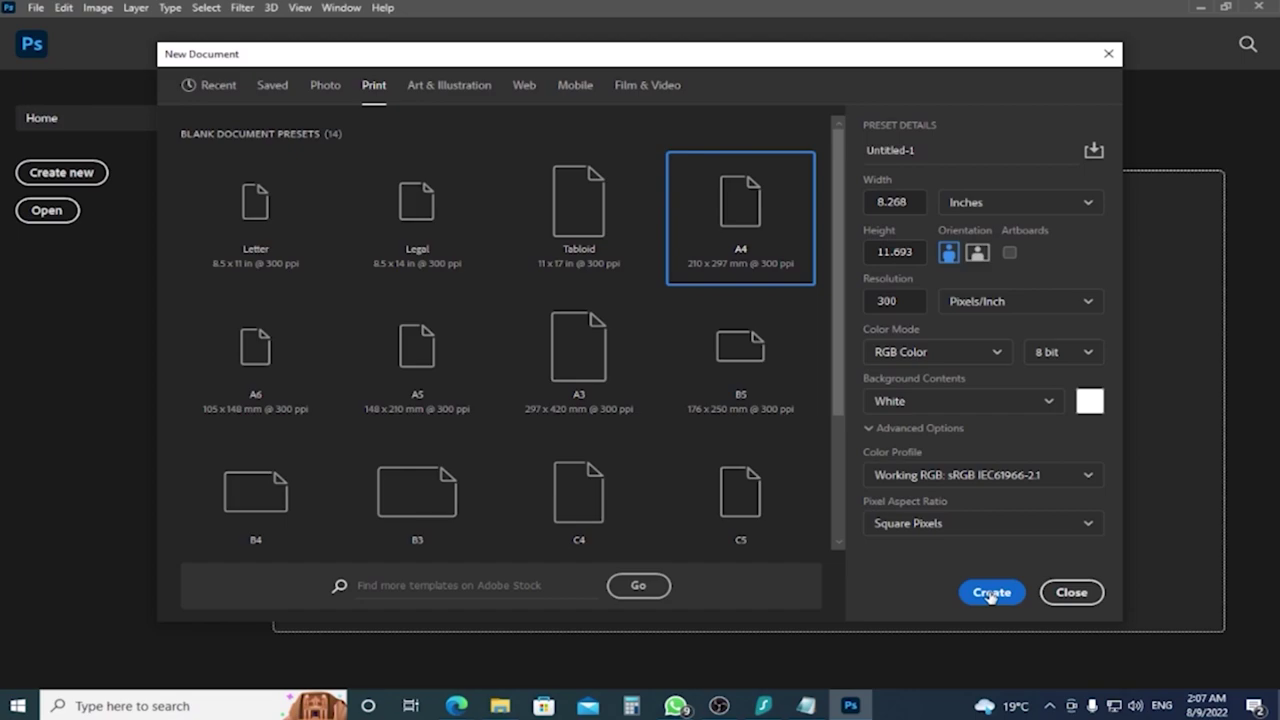
left_click(991, 594)
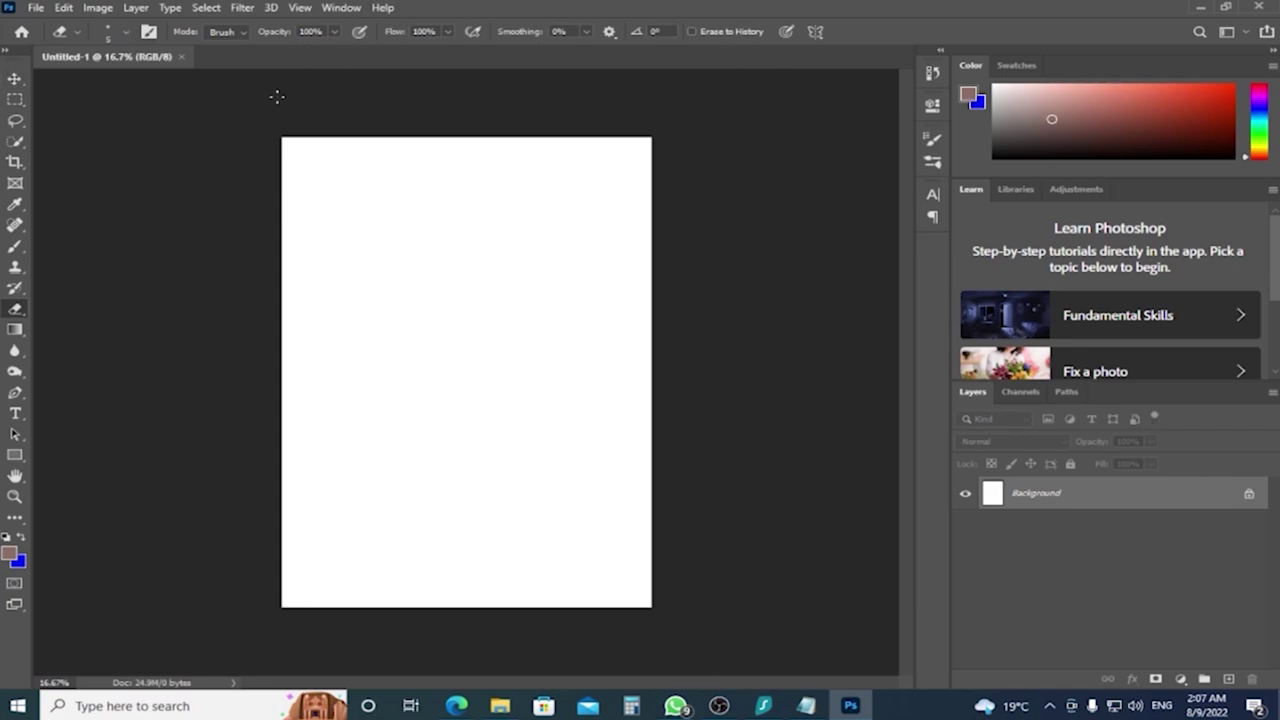
Select the Move tool in the Tools panel
left_click(14, 80)
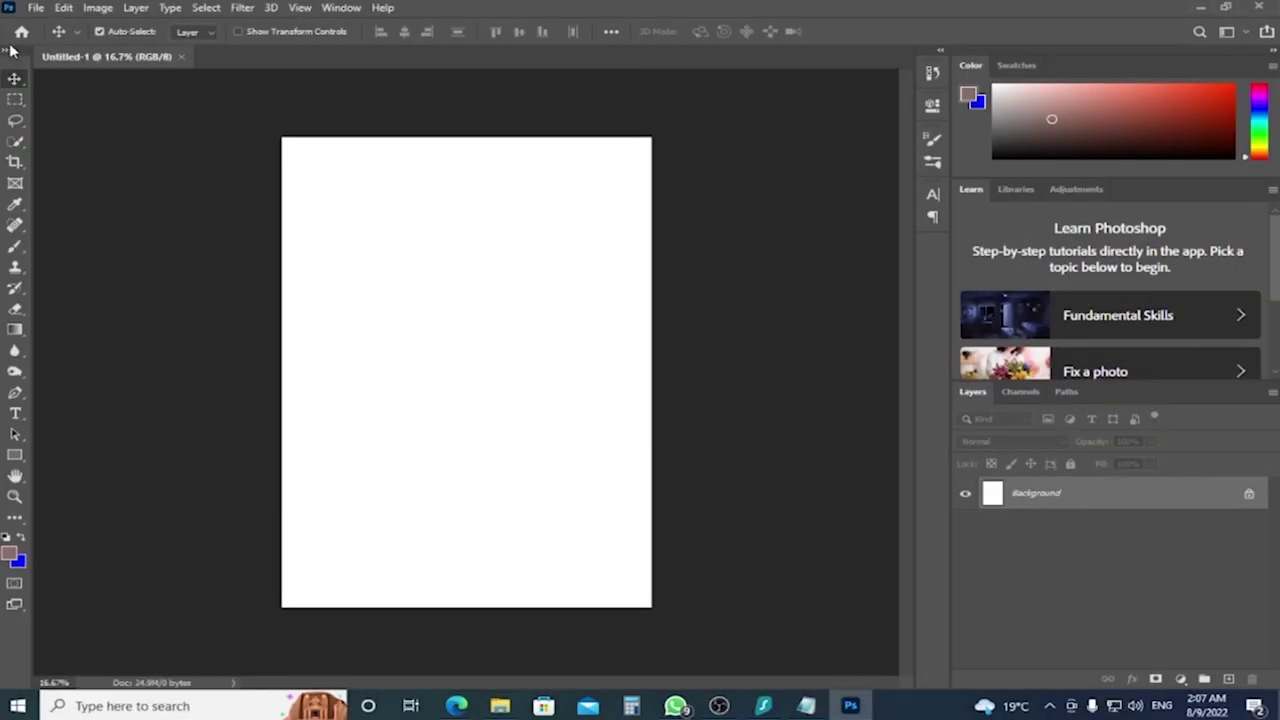
Make the toolbar double-column and collapse History, Properties, Color, Learn and Layers panels to icons
left_click(7, 50)
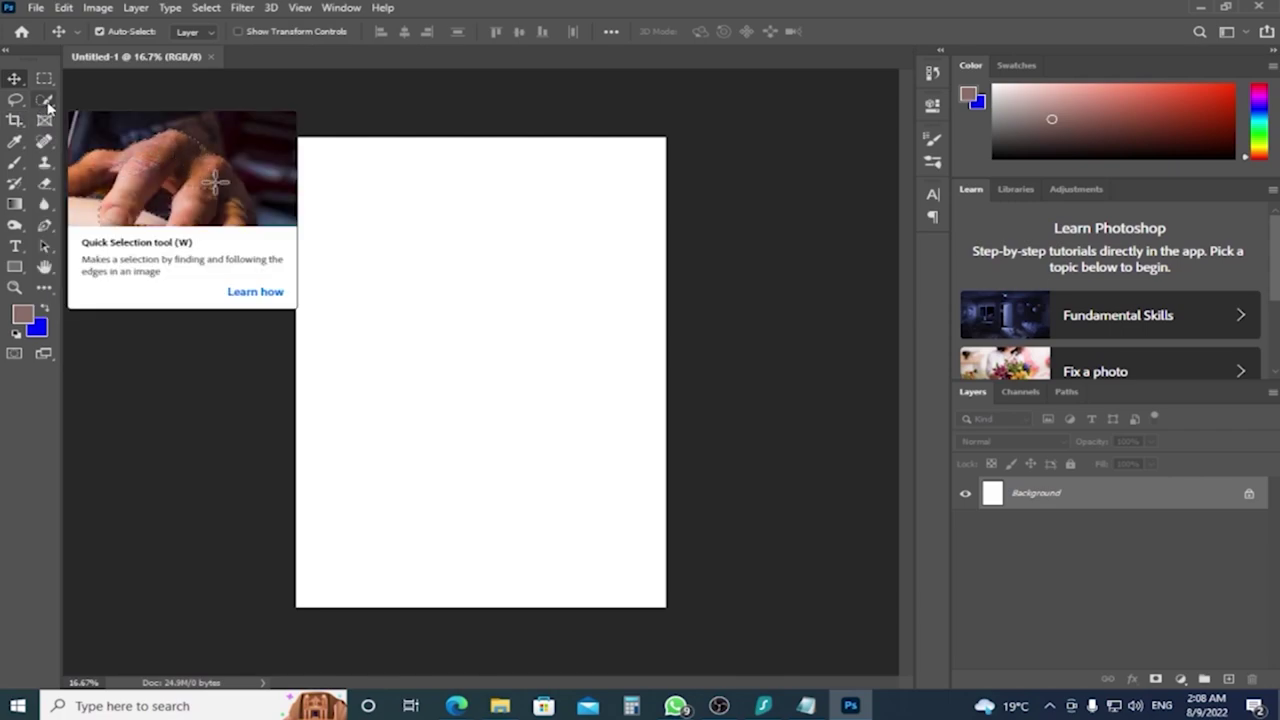
left_click(939, 52)
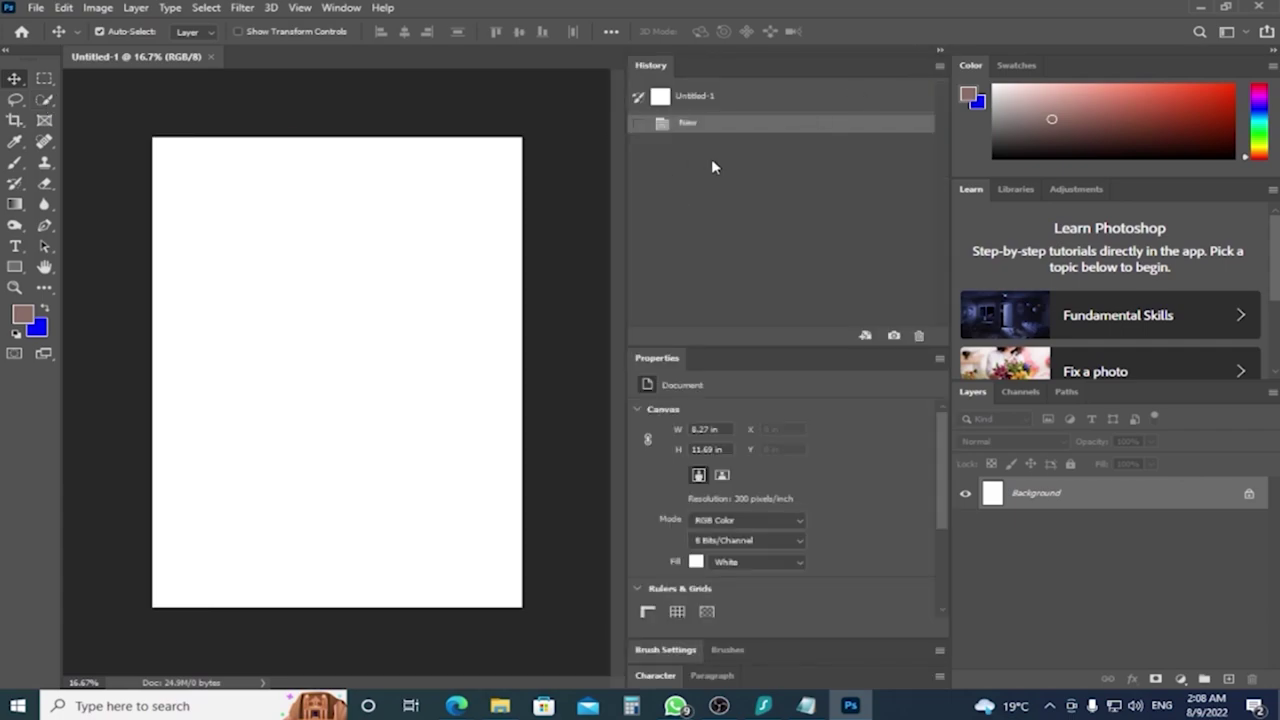
left_click(941, 53)
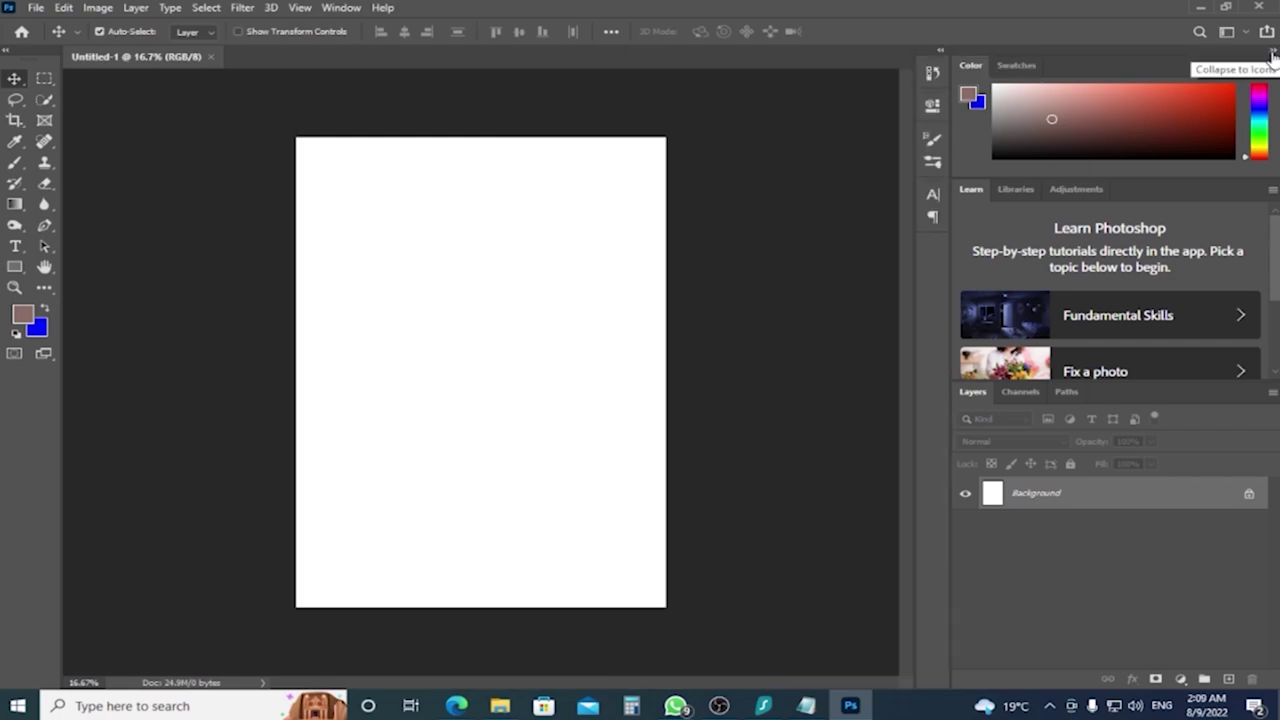
left_click(1272, 53)
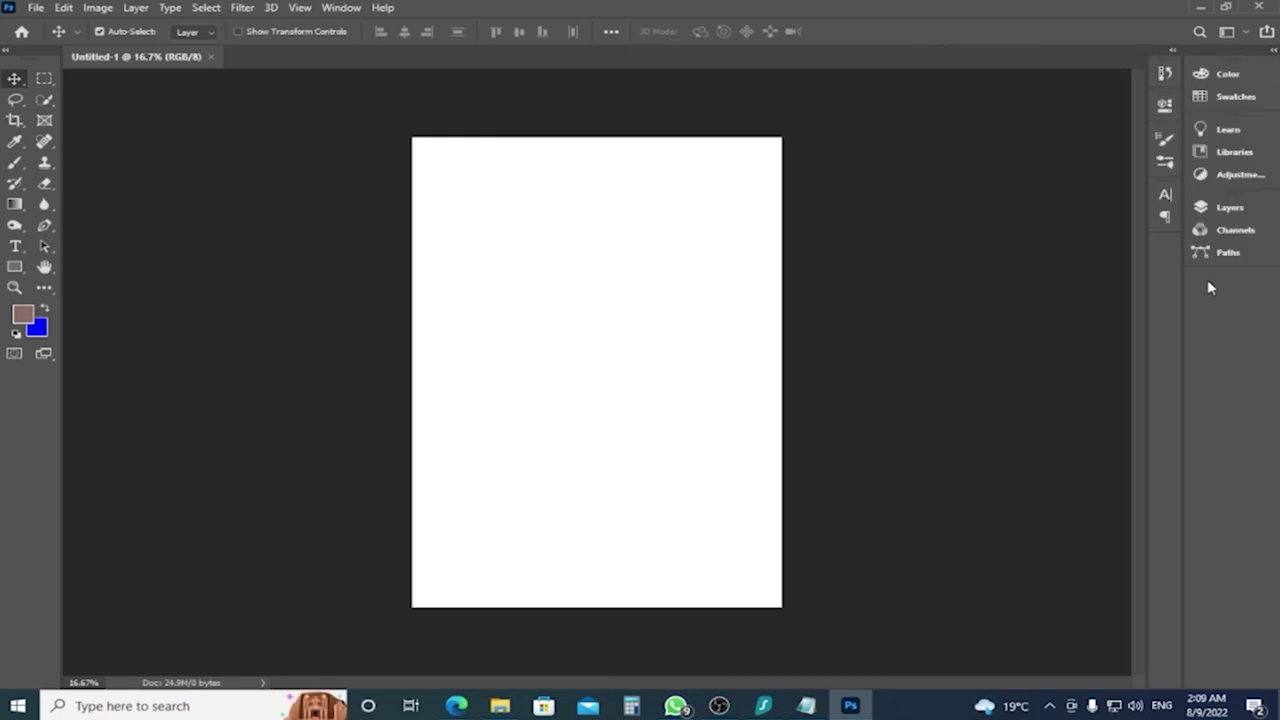